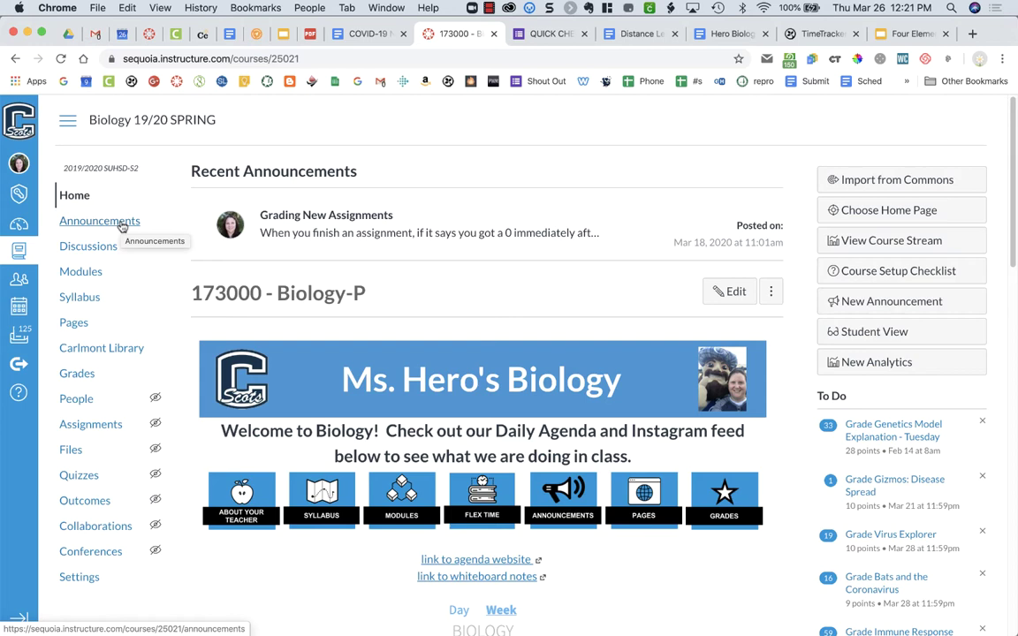
Open the Biology course's navigation settings and save the menu arrangement with Announcements among the student-visible items
{"action": "left_click", "coordinate": [79, 578]}
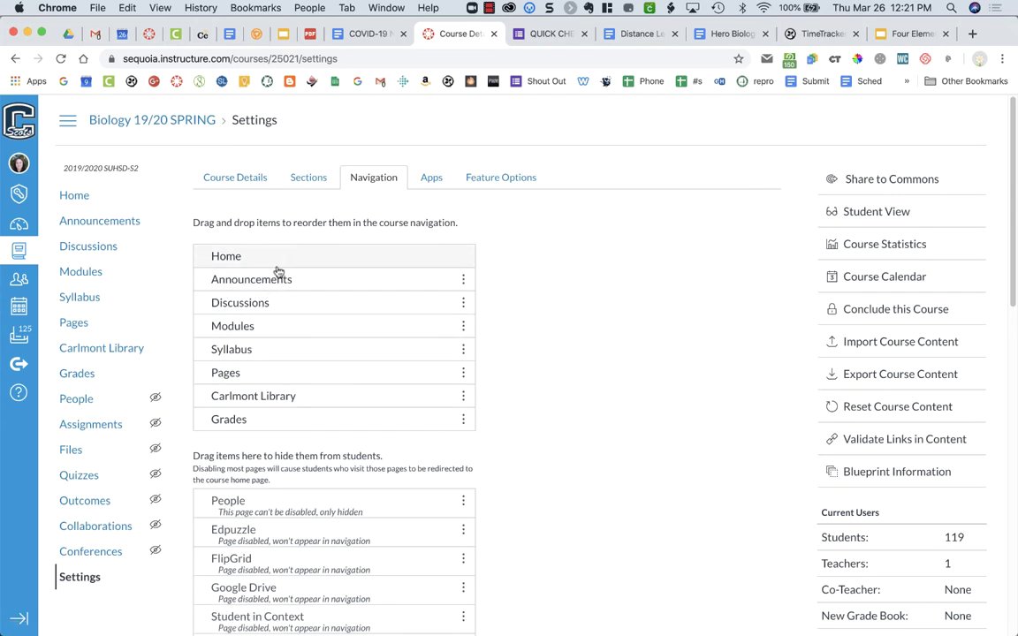
{"action": "scroll", "coordinate": [555, 368], "scroll_direction": "down", "scroll_amount": 15}
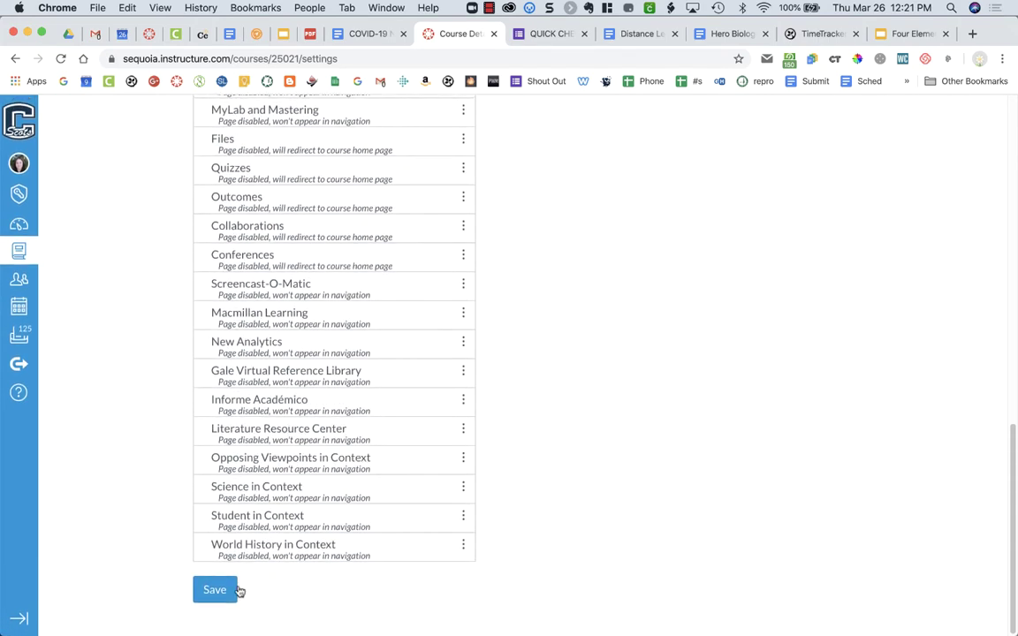
{"action": "left_click", "coordinate": [215, 590]}
{"action": "scroll", "coordinate": [636, 359], "scroll_direction": "up", "scroll_amount": 10}
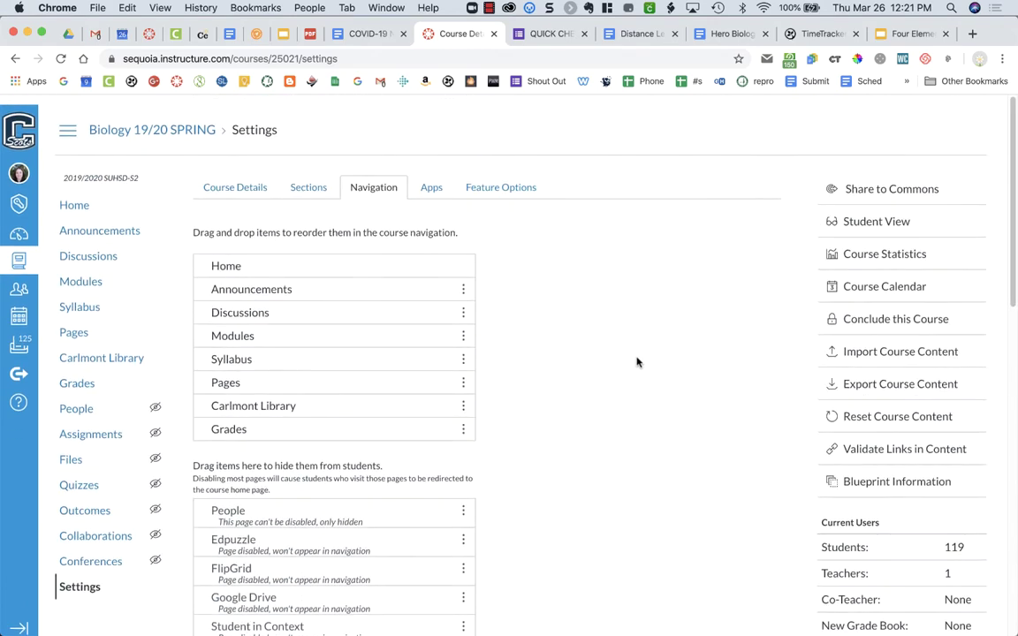
Create a new course announcement with the title "Week 3 Distance Learning"
{"action": "left_click", "coordinate": [121, 227]}
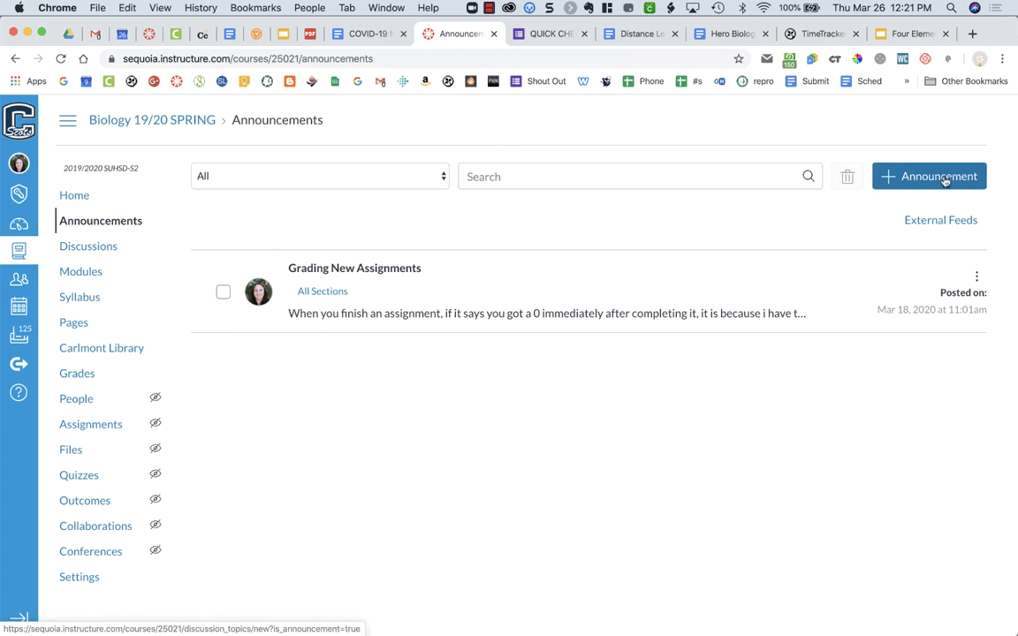
{"action": "left_click", "coordinate": [942, 177]}
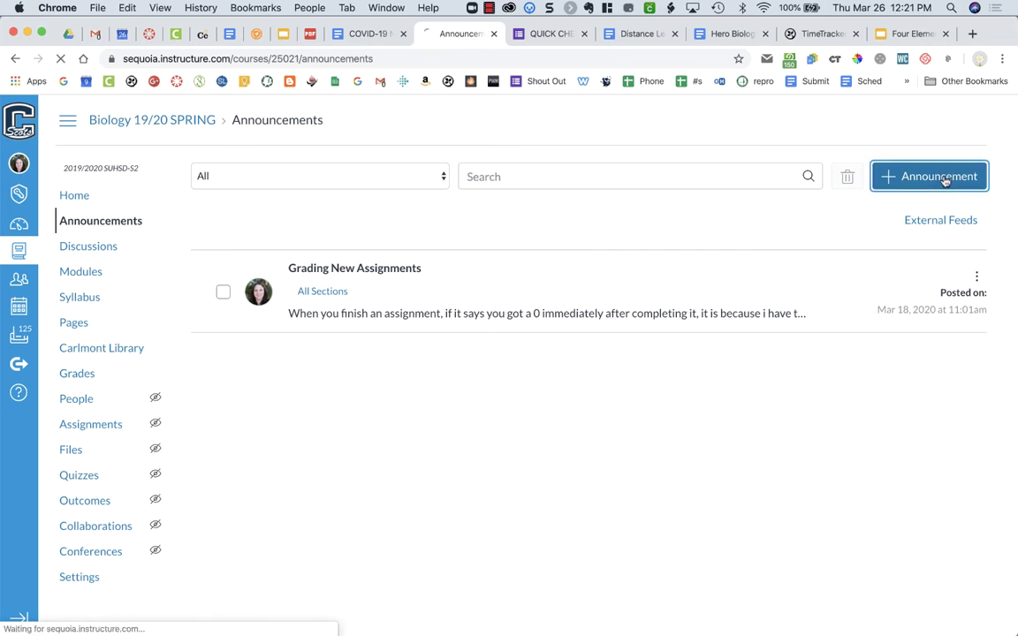
{"action": "left_click", "coordinate": [638, 183]}
{"action": "left_click", "coordinate": [637, 182]}
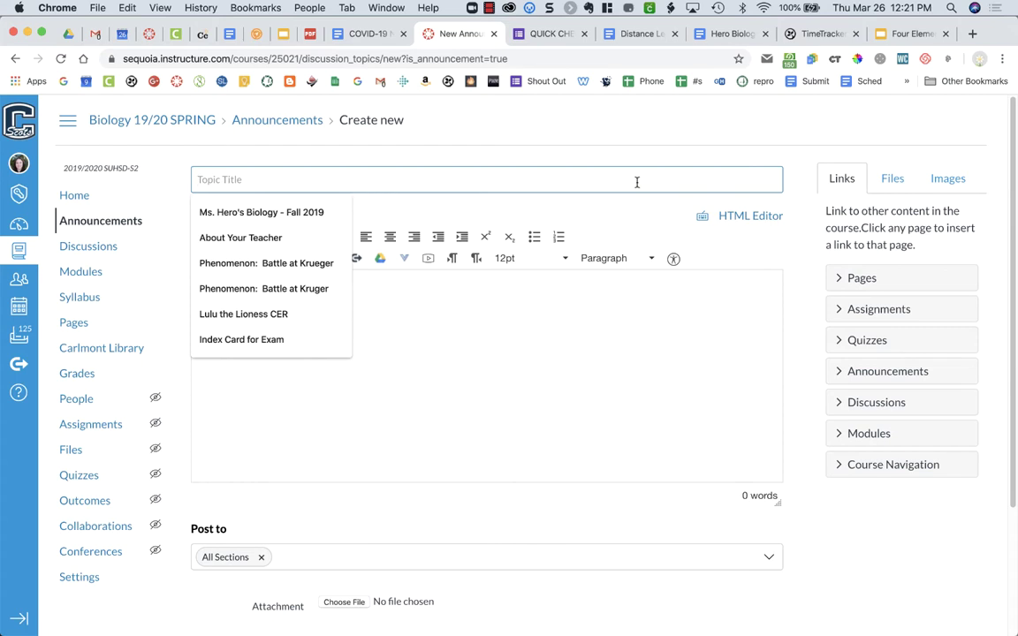
{"action": "type", "text": "W"}
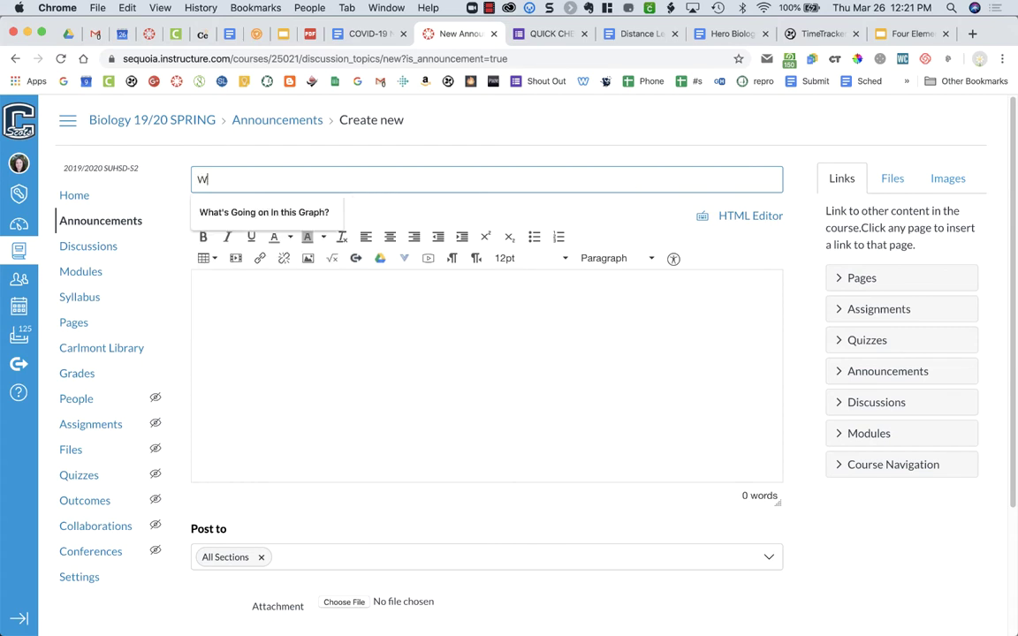
{"action": "type", "text": "eek 3 Distance"}
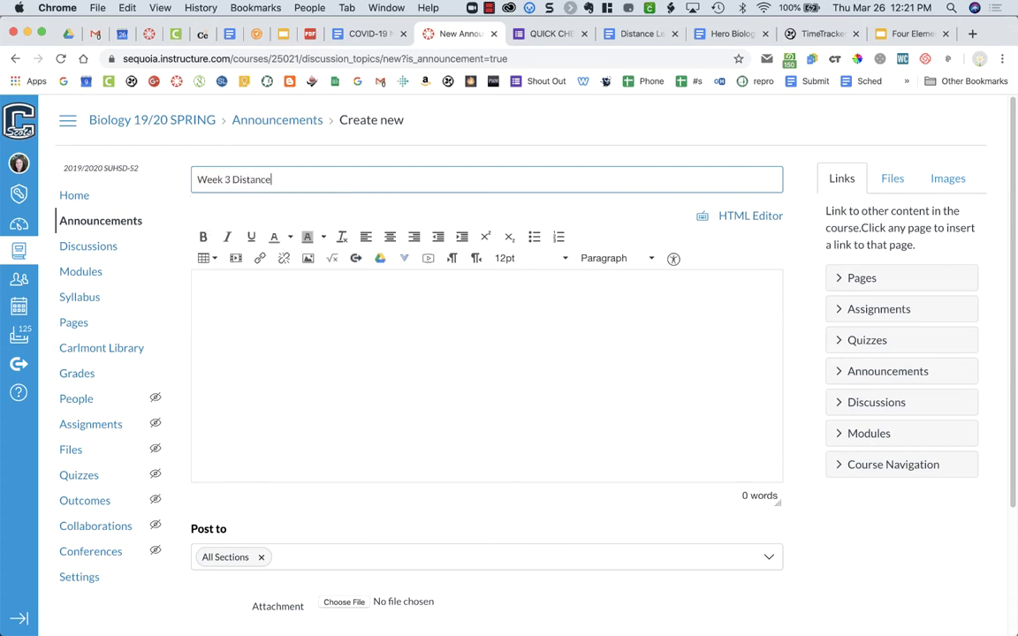
{"action": "type", "text": " Learning"}
{"action": "left_click", "coordinate": [549, 338]}
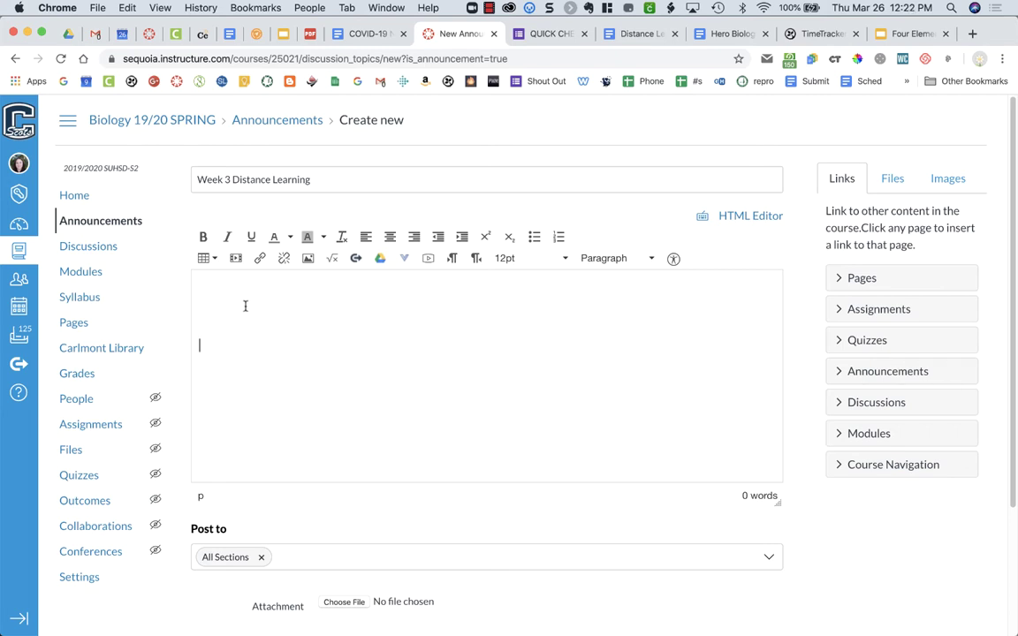
In the COVID-19 NGSS Distance Learning Biology Unit document, copy the embed code for publishing to the web
{"action": "left_click", "coordinate": [340, 34]}
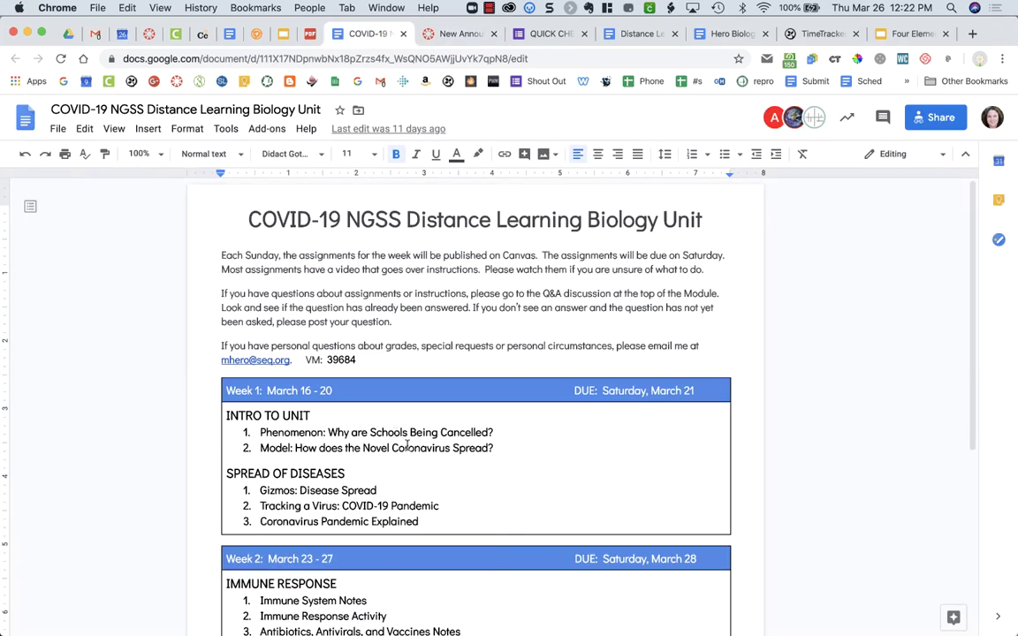
{"action": "scroll", "coordinate": [407, 445], "scroll_direction": "down", "scroll_amount": 5}
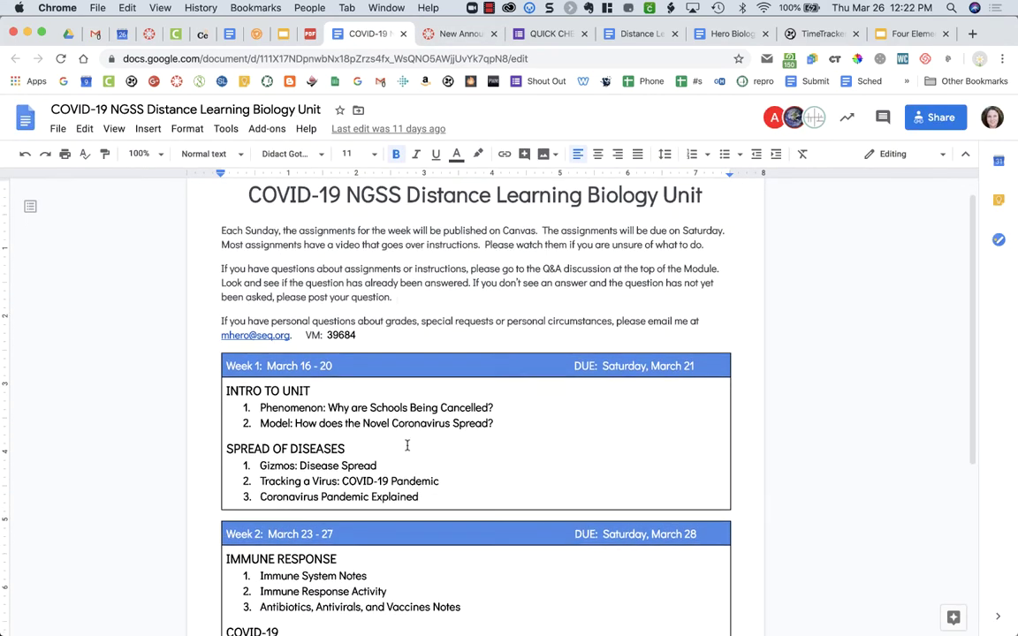
{"action": "scroll", "coordinate": [407, 446], "scroll_direction": "down", "scroll_amount": 2}
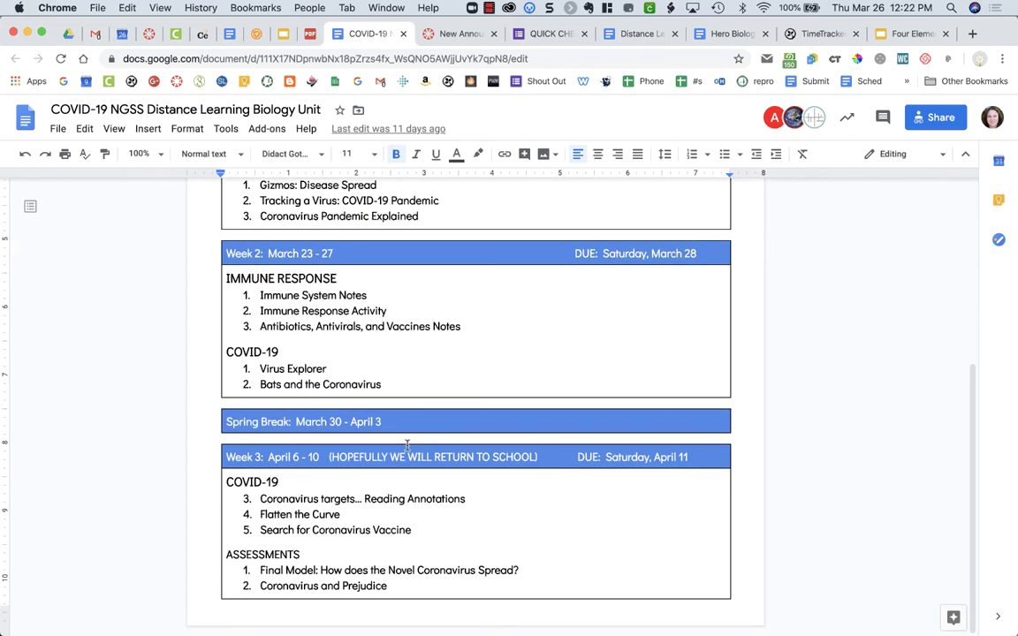
{"action": "scroll", "coordinate": [422, 298], "scroll_direction": "up", "scroll_amount": 7}
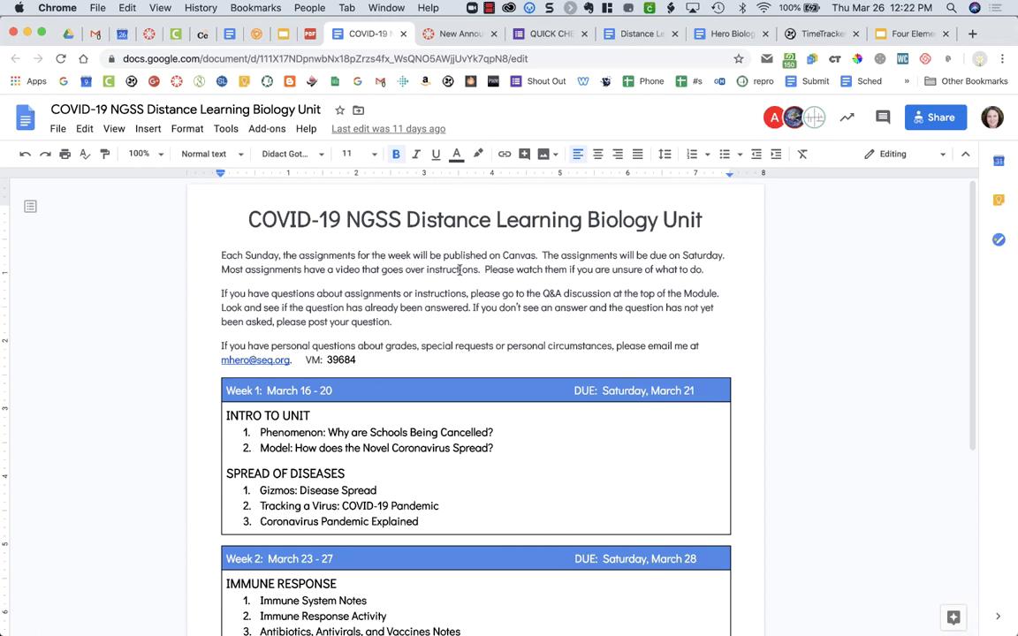
{"action": "left_click", "coordinate": [58, 129]}
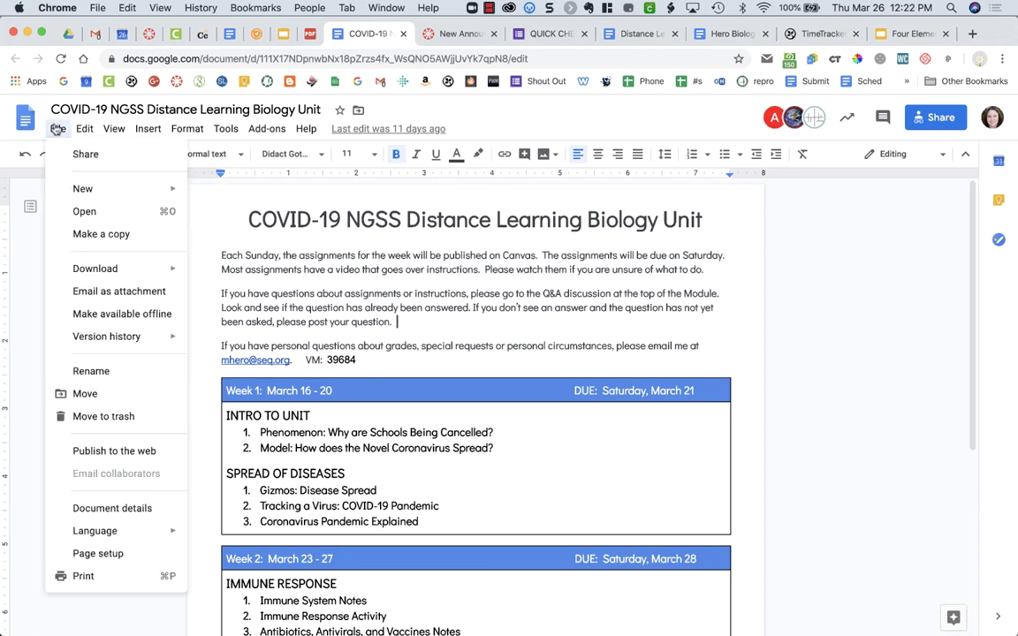
{"action": "left_click", "coordinate": [130, 452]}
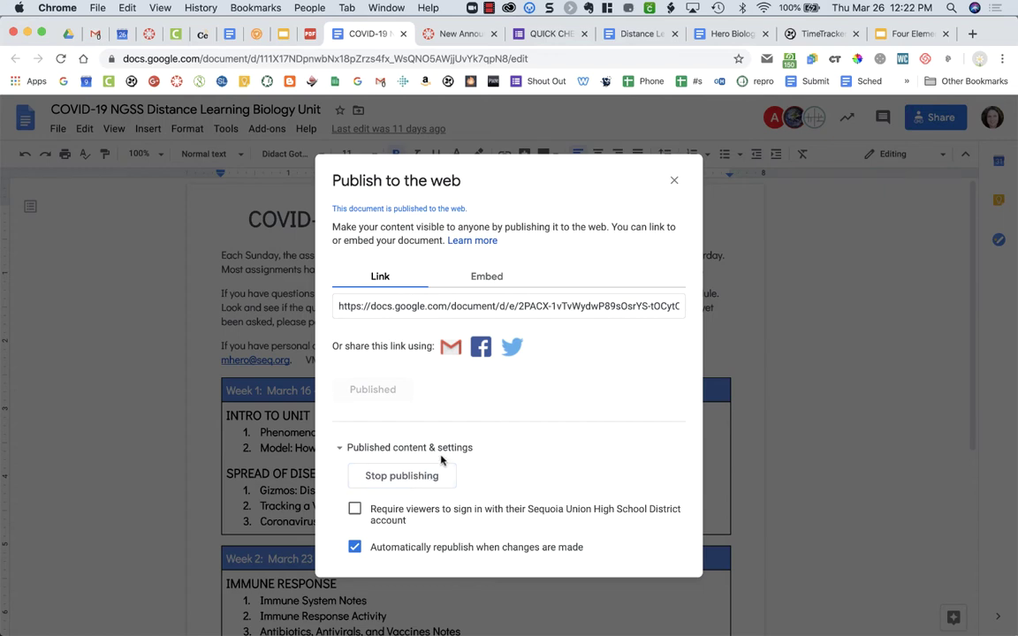
{"action": "left_click", "coordinate": [494, 282]}
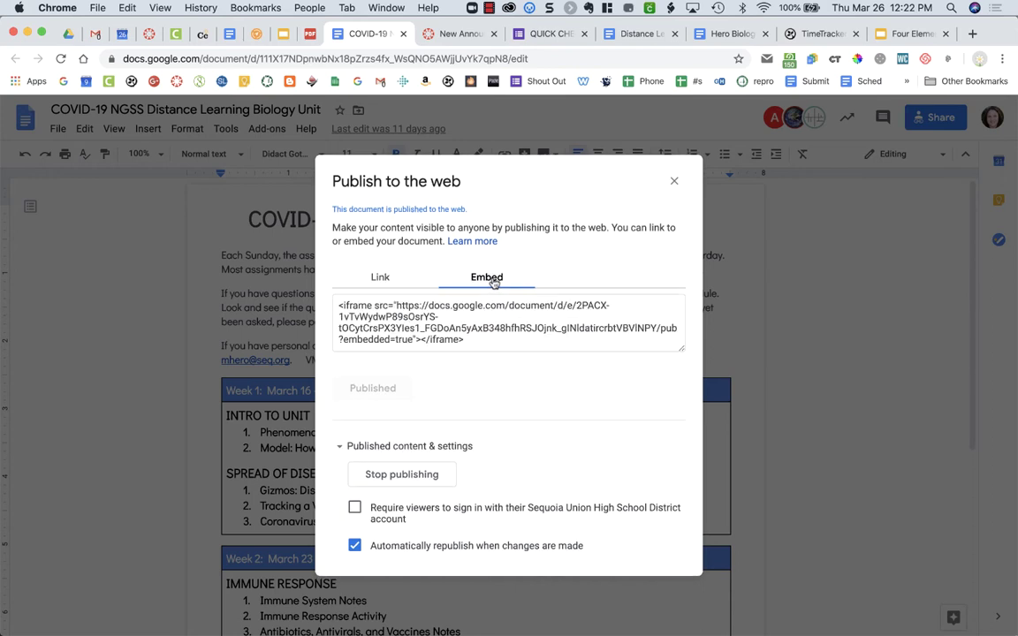
{"action": "left_click", "coordinate": [459, 344]}
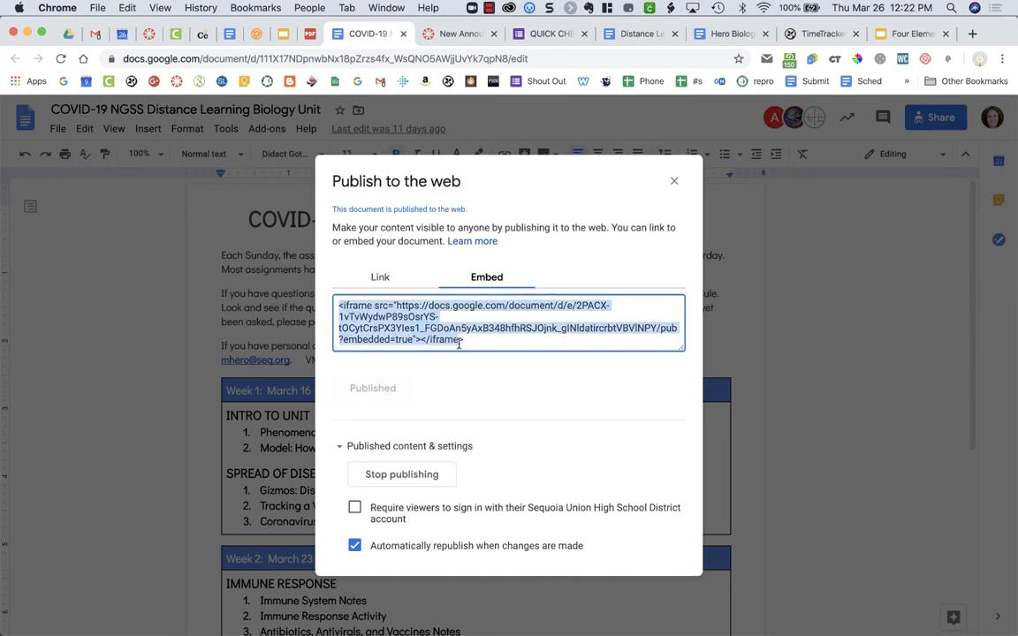
{"action": "key", "text": "super+c"}
Paste the document's iframe code below the blank paragraphs in the announcement's HTML and return to the Rich Content Editor
{"action": "left_click", "coordinate": [455, 33]}
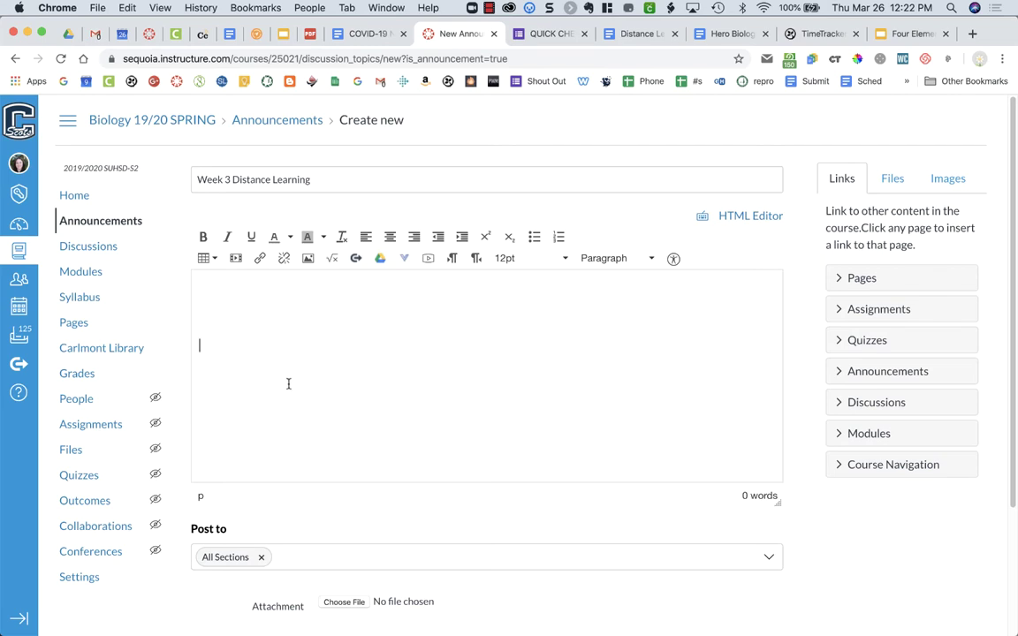
{"action": "left_click", "coordinate": [737, 219]}
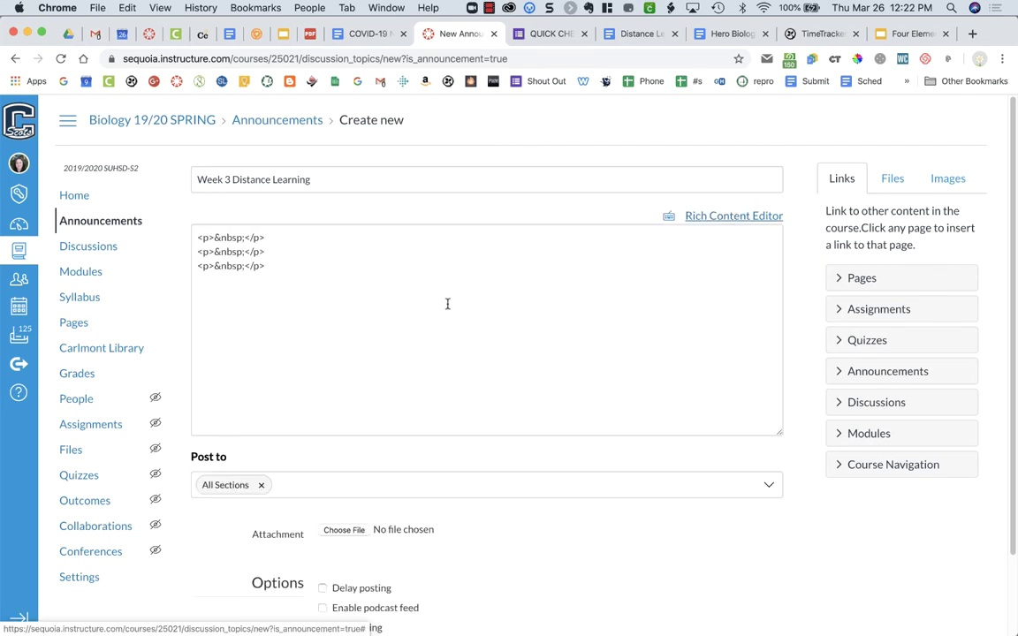
{"action": "left_click", "coordinate": [273, 271]}
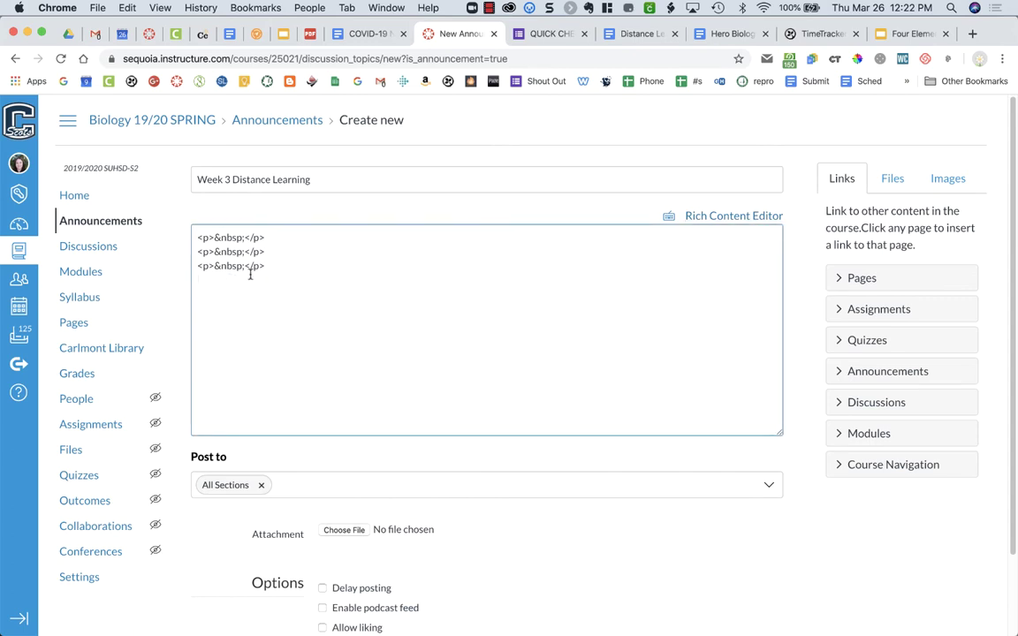
{"action": "key", "text": "Return"}
{"action": "key", "text": "super+v"}
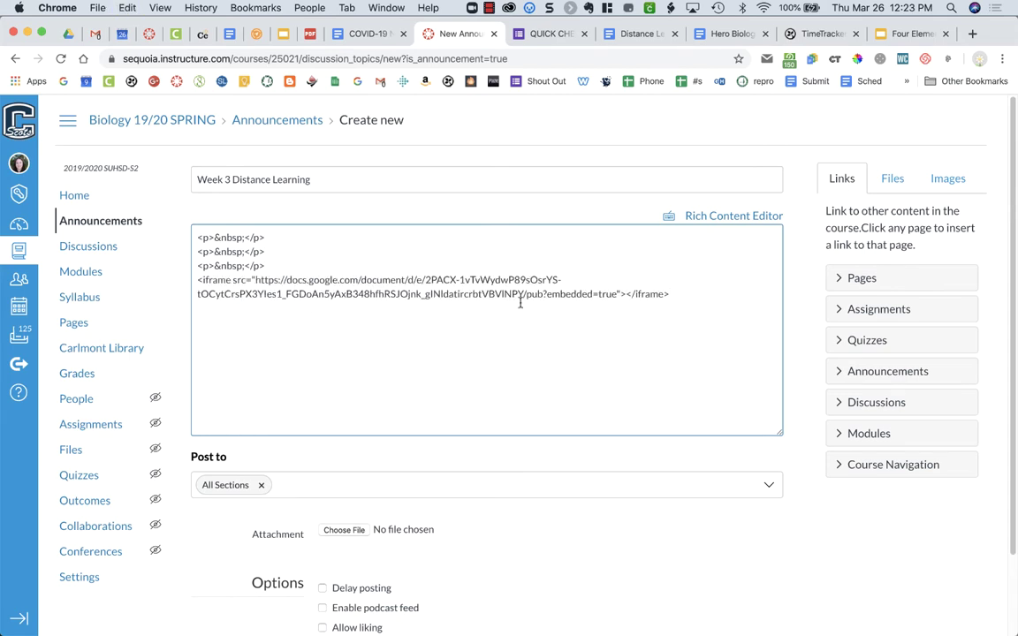
{"action": "left_click", "coordinate": [709, 216]}
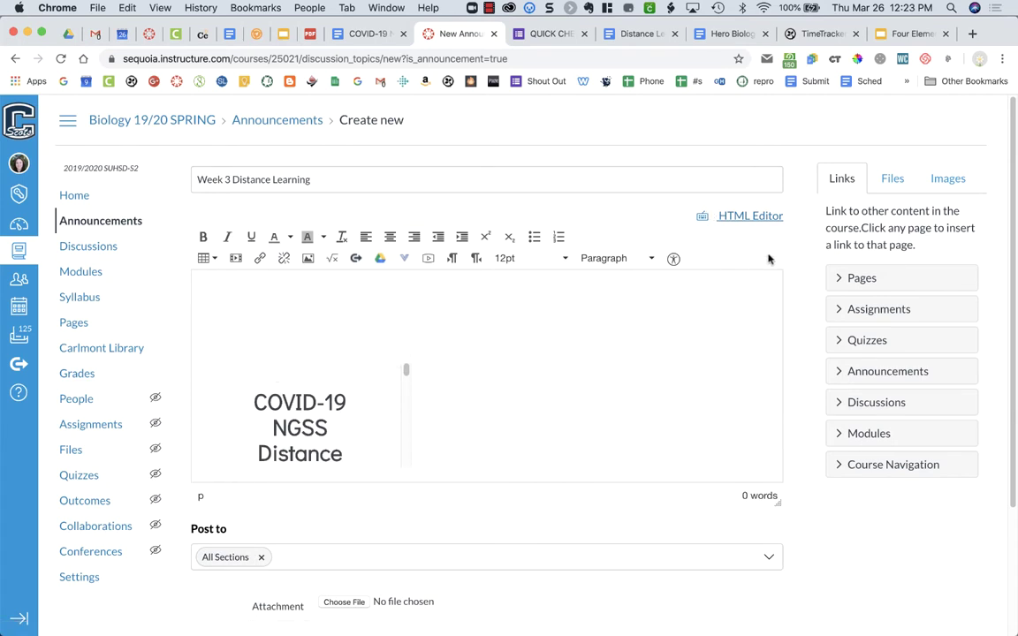
Add width = 100% and height = 1000px to the embedded document's iframe tag and check the resized preview
{"action": "left_click", "coordinate": [756, 217]}
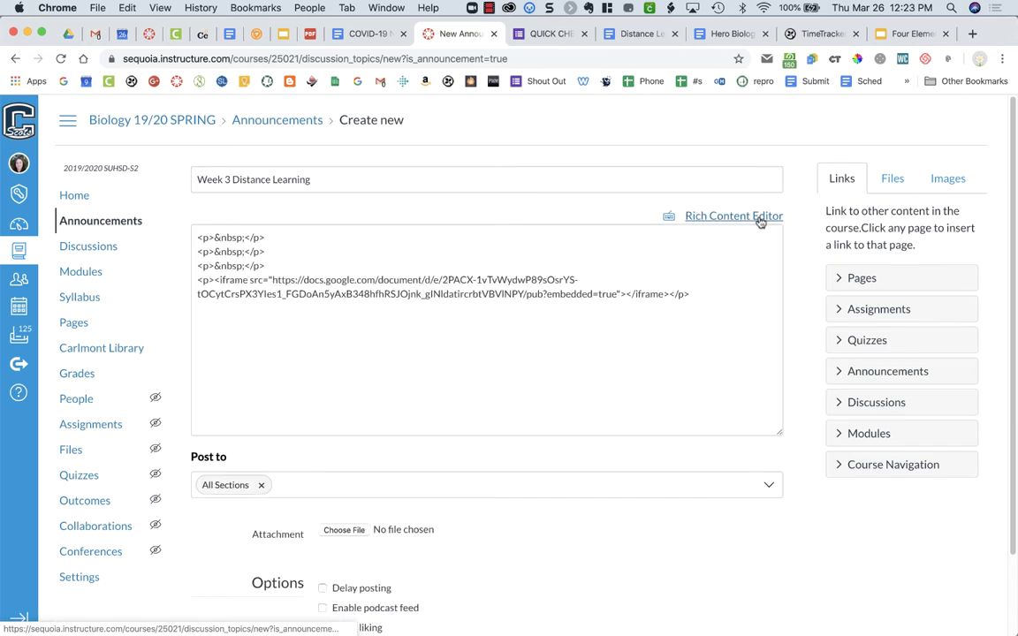
{"action": "left_click", "coordinate": [614, 295]}
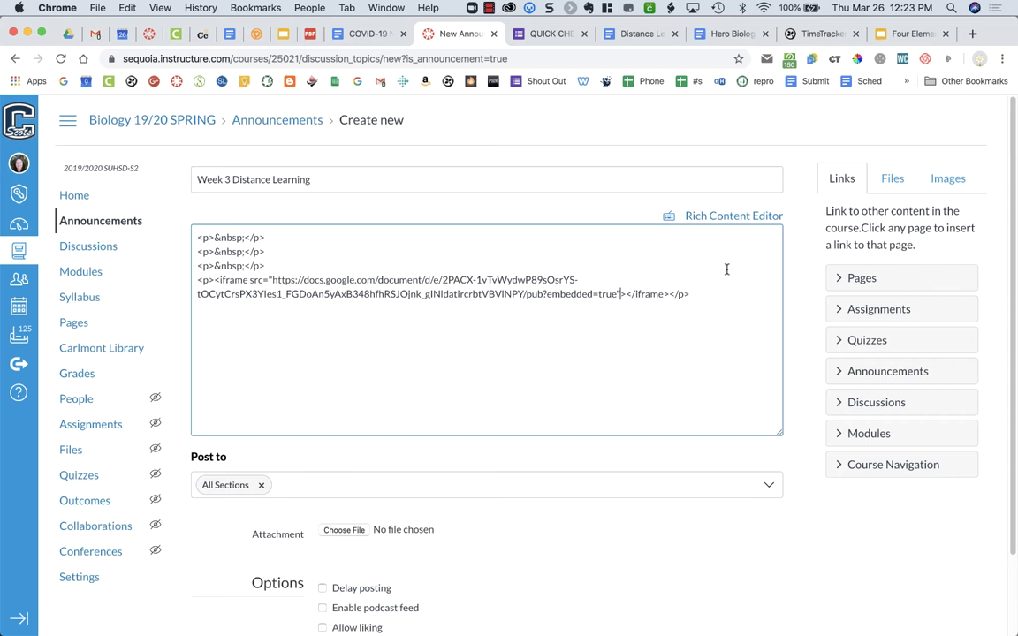
{"action": "type", "text": "width = 100% height = "}
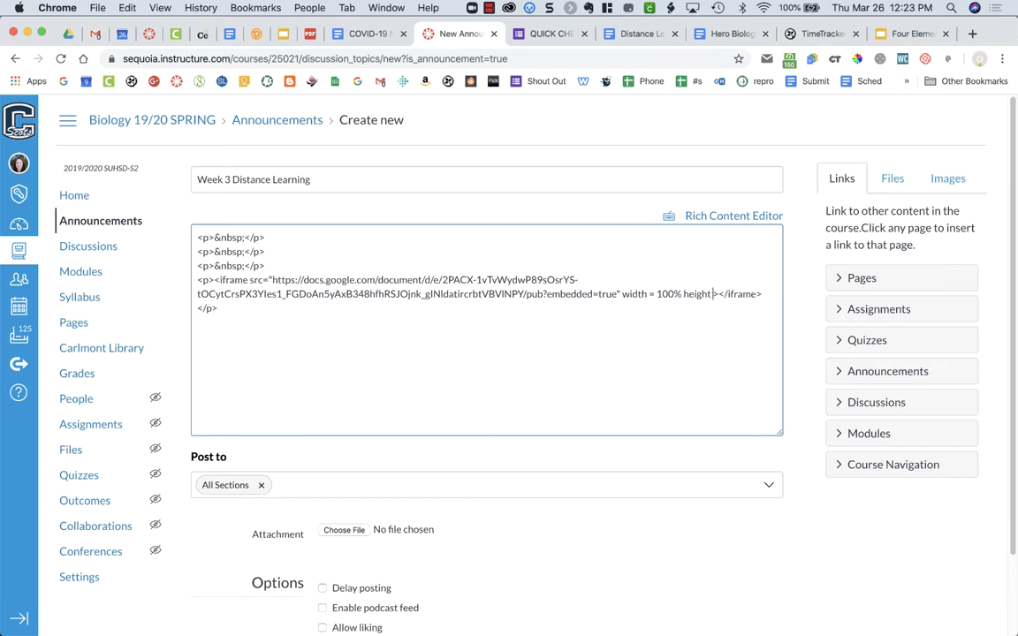
{"action": "type", "text": "1000px"}
{"action": "left_click", "coordinate": [733, 216]}
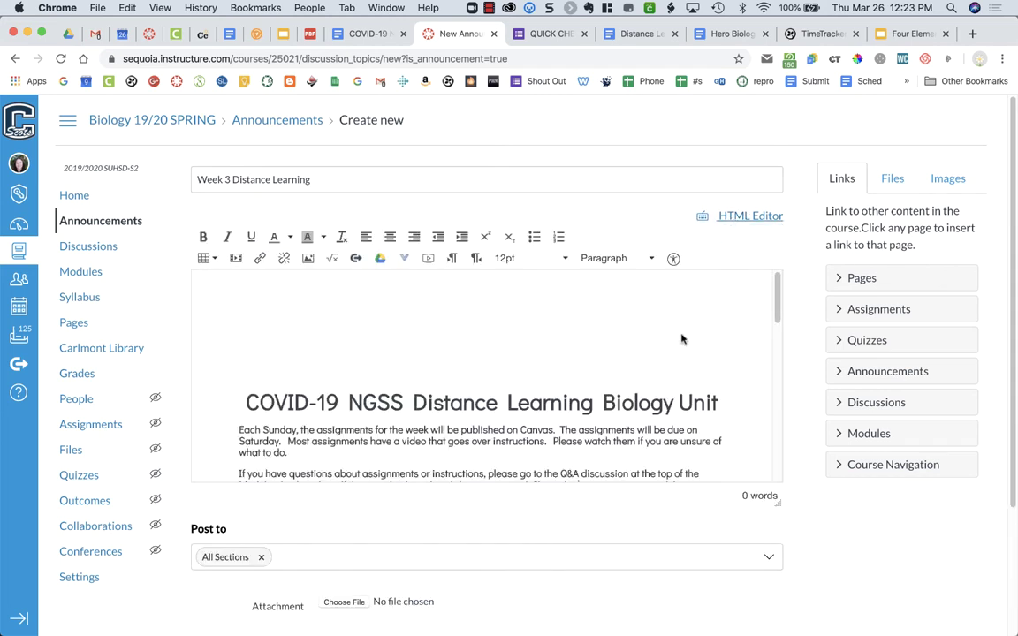
{"action": "mouse_move", "coordinate": [775, 318]}
{"action": "left_mouse_down"}
{"action": "mouse_move", "coordinate": [772, 472]}
{"action": "mouse_move", "coordinate": [778, 311]}
{"action": "mouse_move", "coordinate": [777, 346]}
{"action": "mouse_move", "coordinate": [776, 339]}
{"action": "left_mouse_up"}
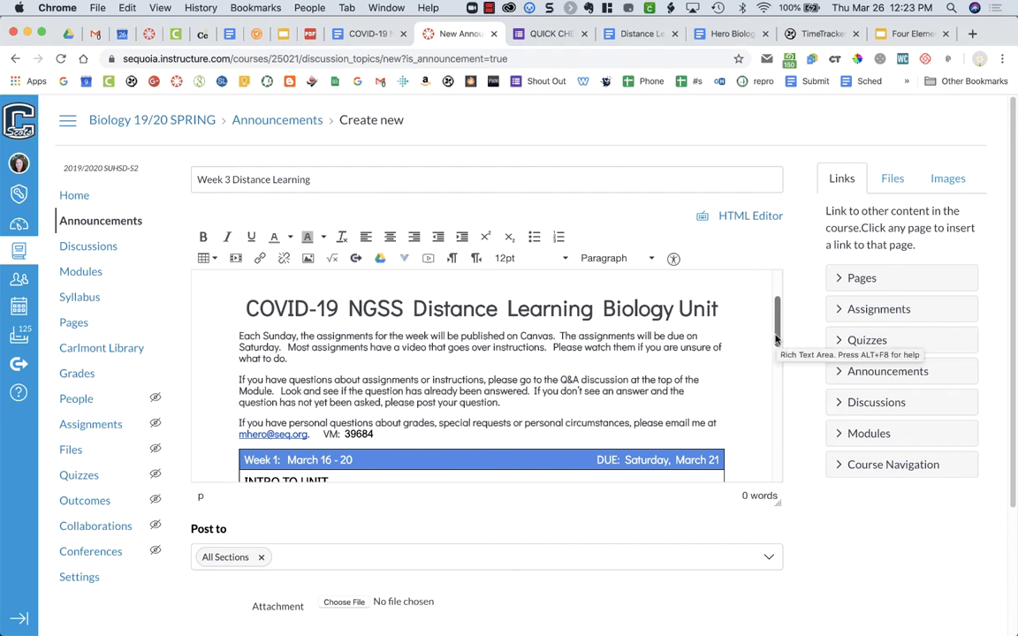
{"action": "left_click_drag", "start_coordinate": [776, 338], "coordinate": [772, 304]}
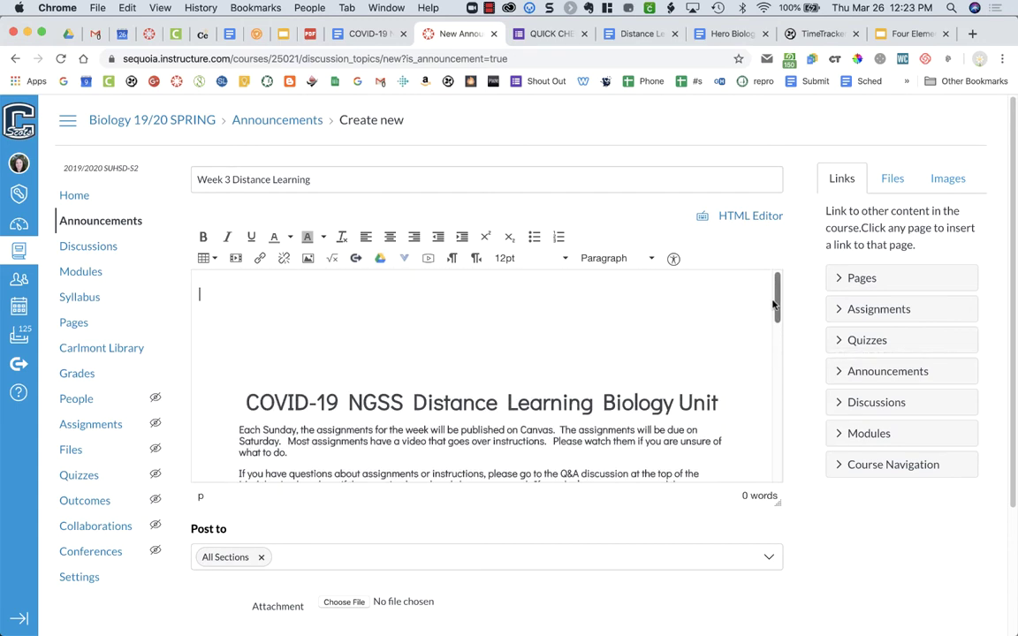
Open the media comment recorder for the announcement body and set its webcam source to No Video
{"action": "left_click", "coordinate": [429, 269]}
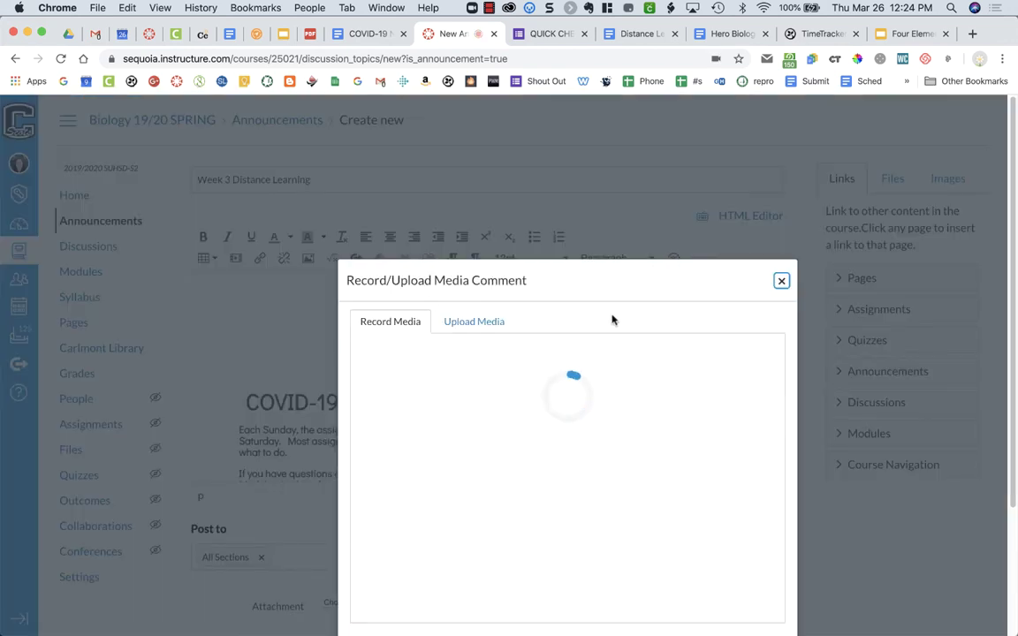
{"action": "scroll", "coordinate": [817, 363], "scroll_direction": "down", "scroll_amount": 3}
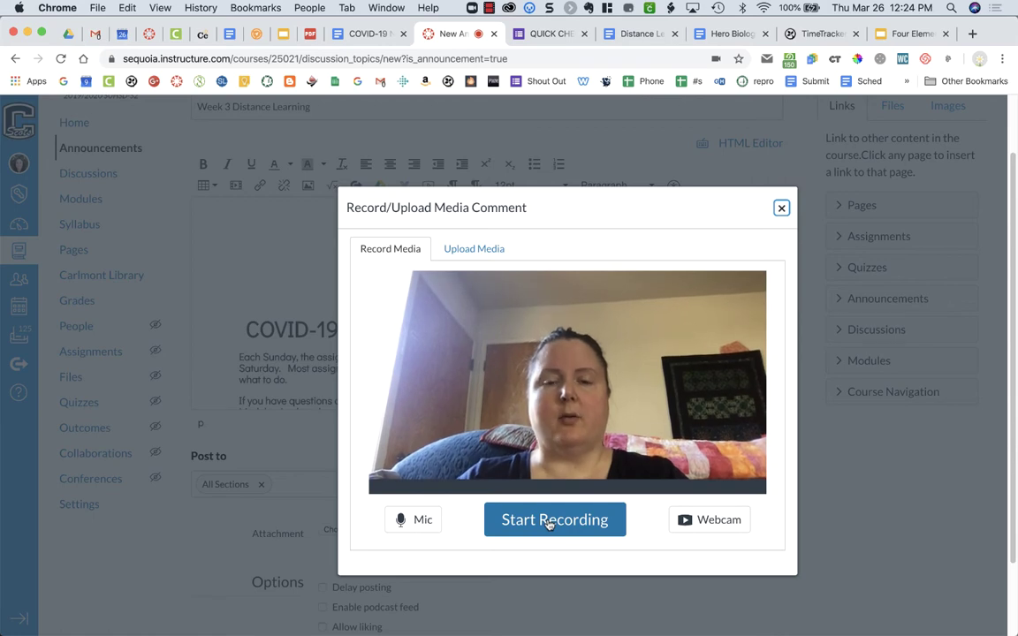
{"action": "left_click", "coordinate": [730, 527]}
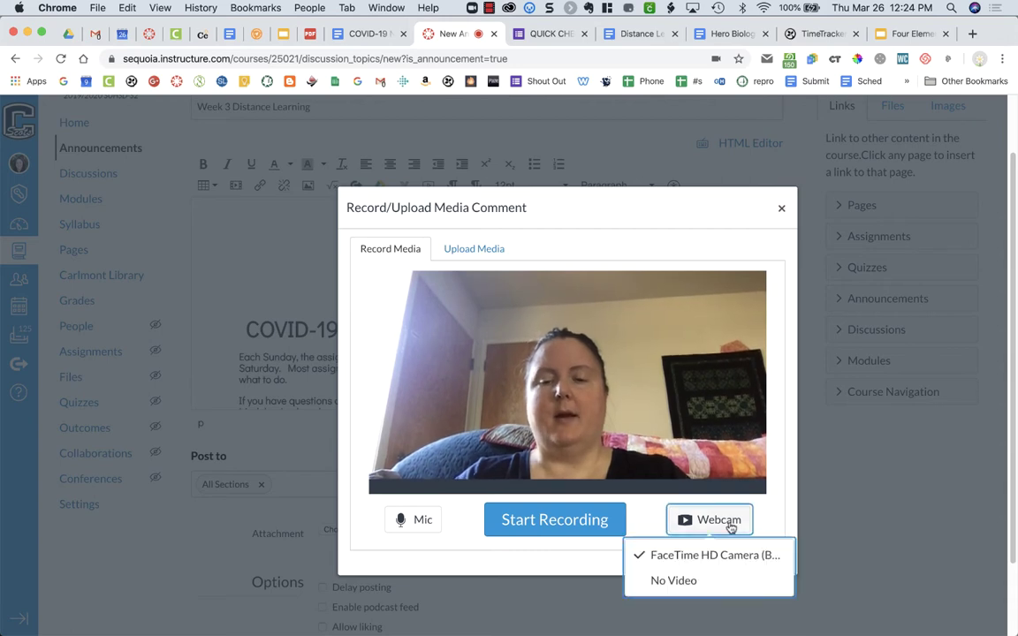
{"action": "left_click", "coordinate": [689, 583]}
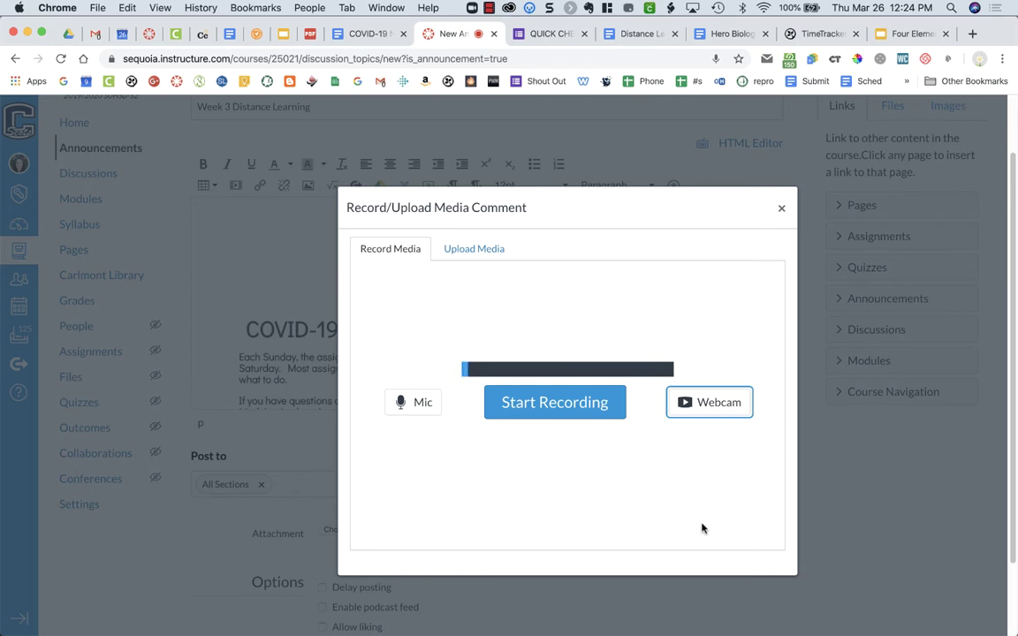
Record a webcam video of about 33 seconds with the FaceTime HD Camera and save it untitled into the announcement
{"action": "left_click", "coordinate": [718, 409]}
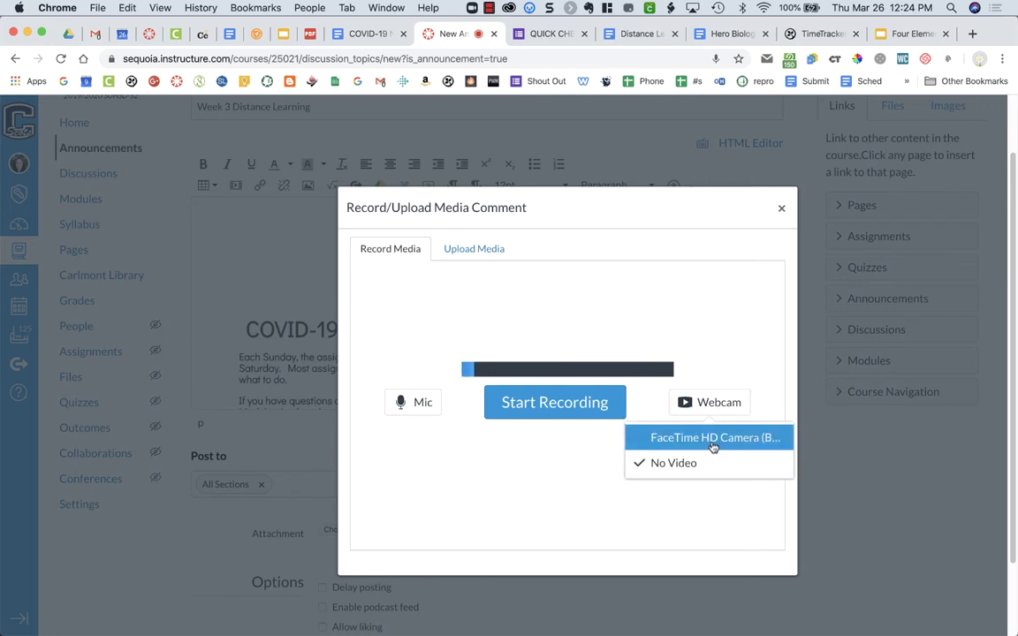
{"action": "left_click", "coordinate": [712, 442]}
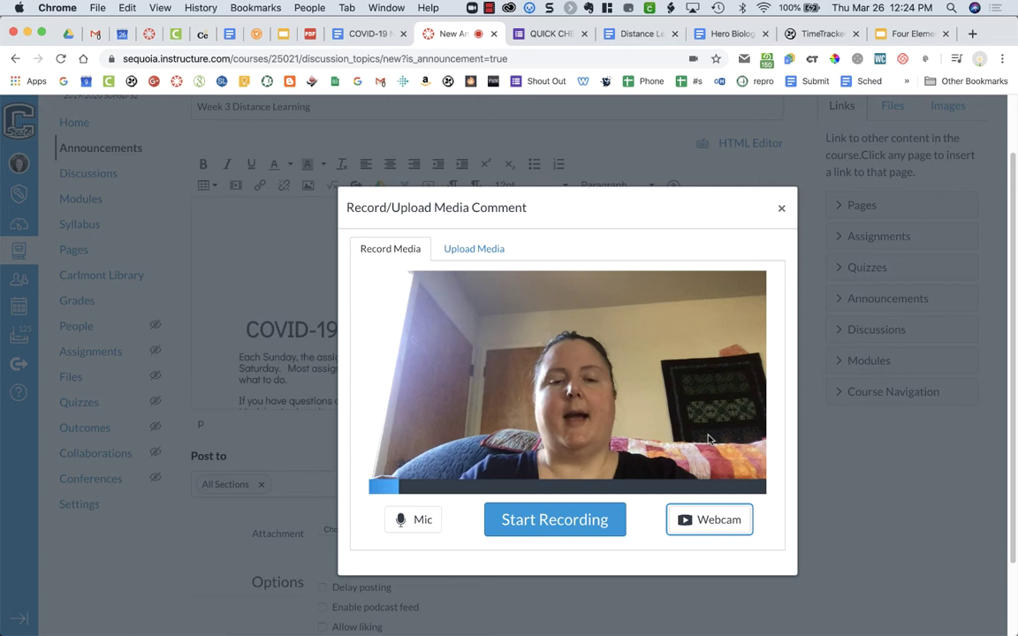
{"action": "left_click", "coordinate": [585, 520]}
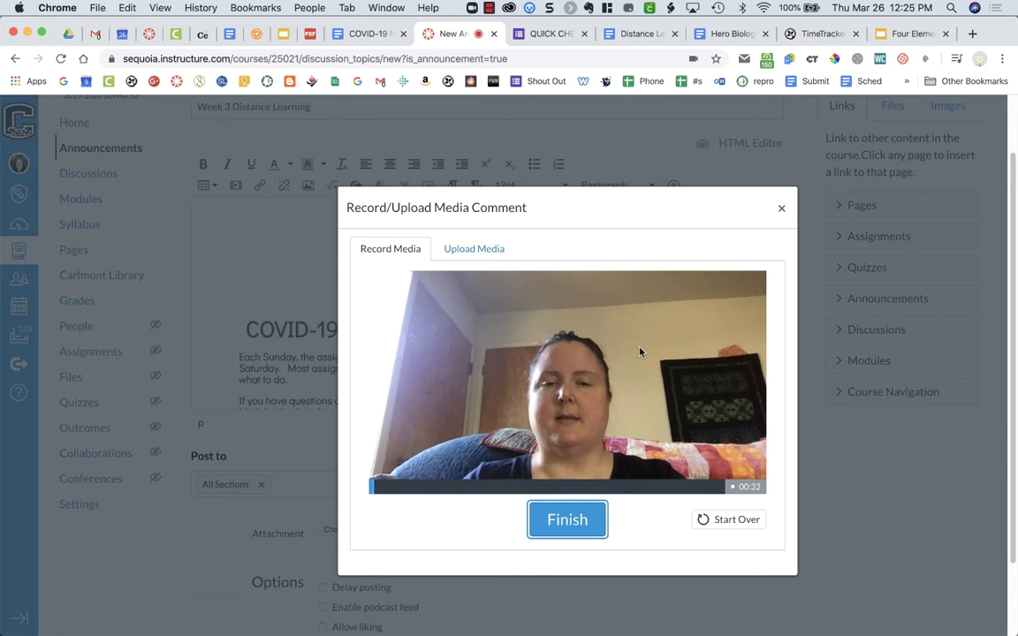
{"action": "left_click", "coordinate": [559, 523]}
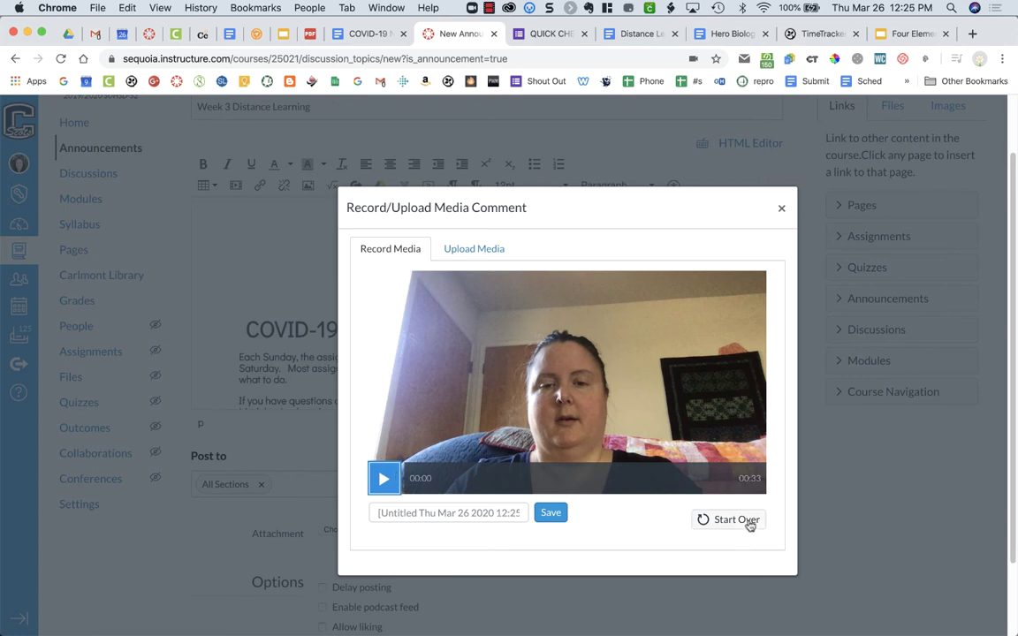
{"action": "left_click", "coordinate": [385, 514]}
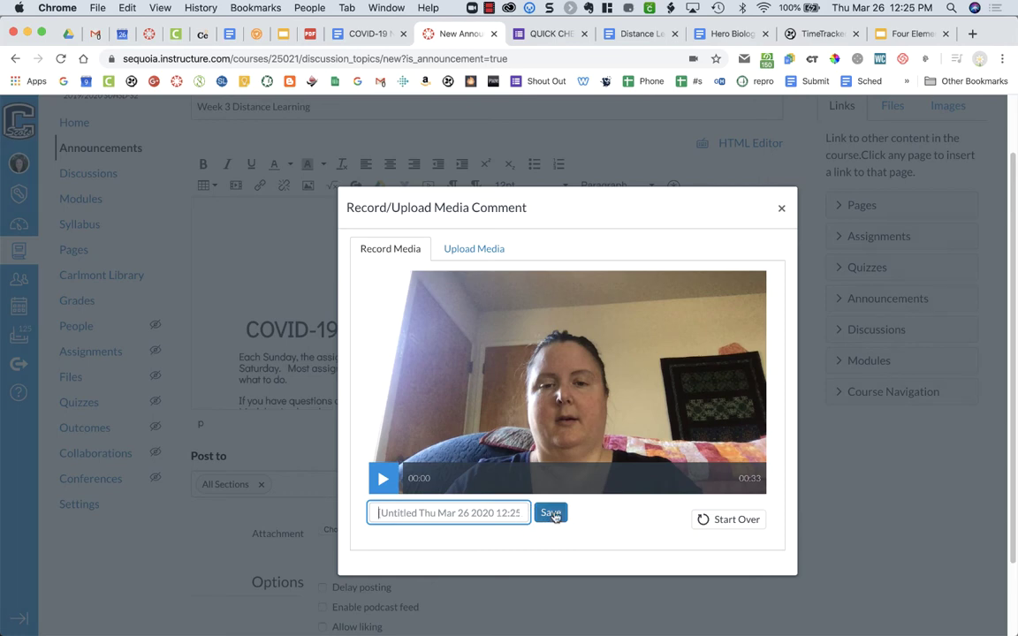
{"action": "left_click", "coordinate": [552, 513]}
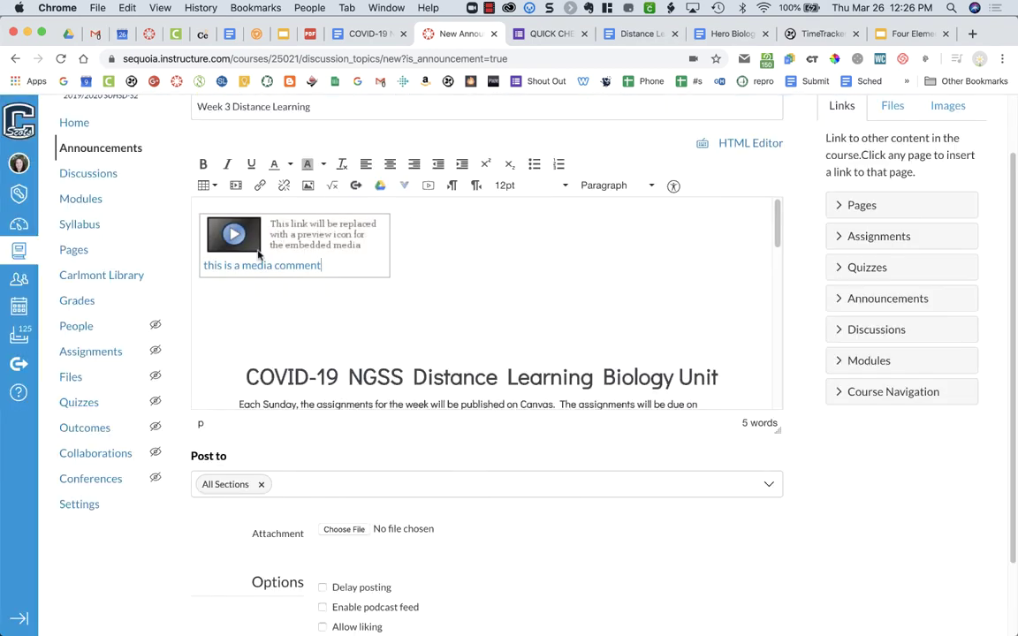
Remove one blank line between the media comment and the embedded document in the announcement body
{"action": "left_click", "coordinate": [324, 283]}
{"action": "key", "text": "super+Down"}
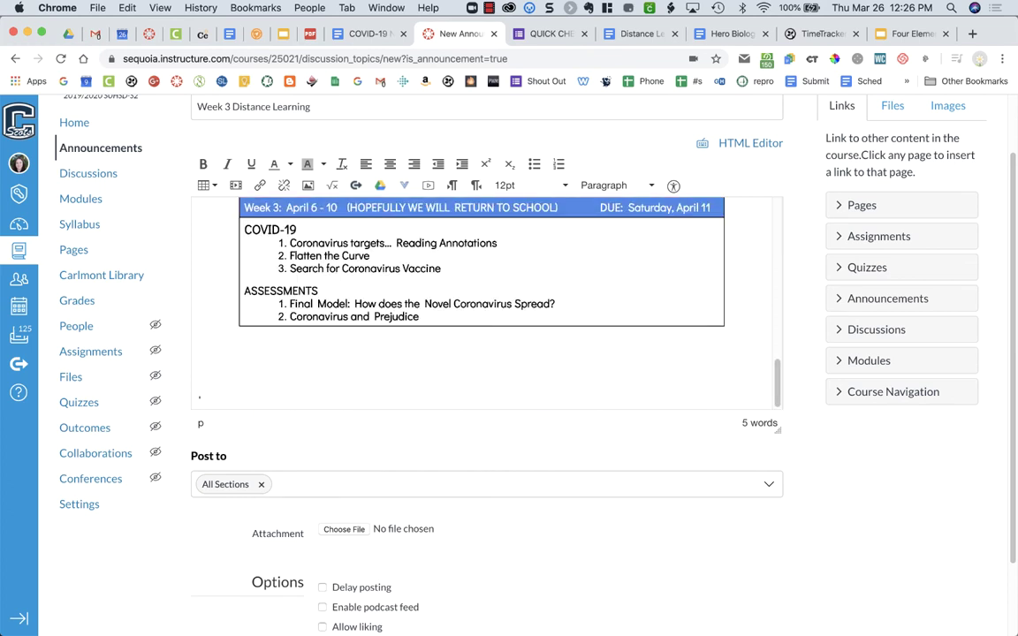
{"action": "key", "text": "super+Up"}
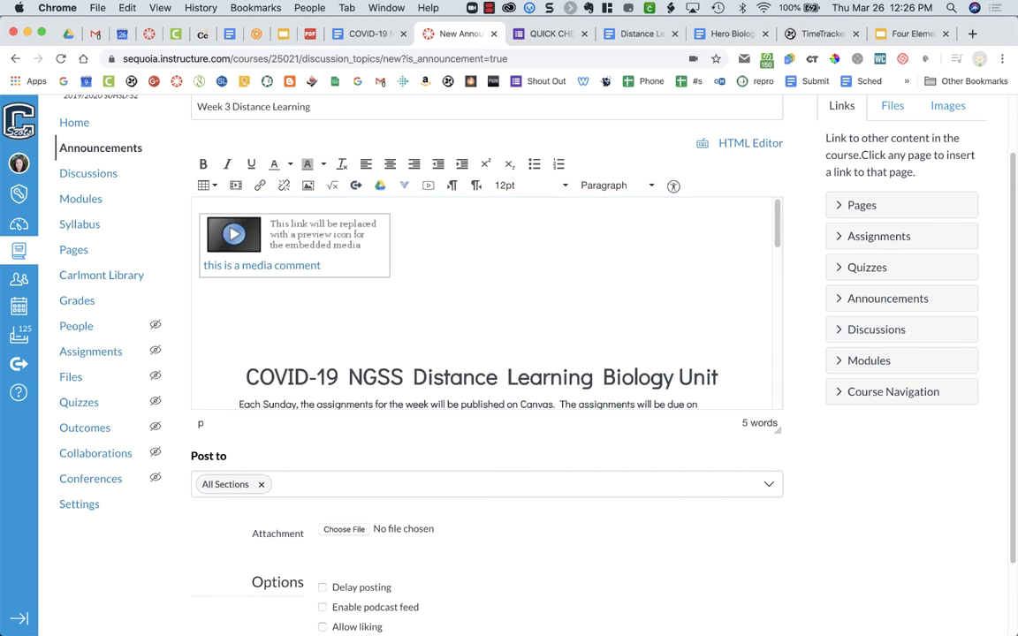
{"action": "key", "text": "Delete"}
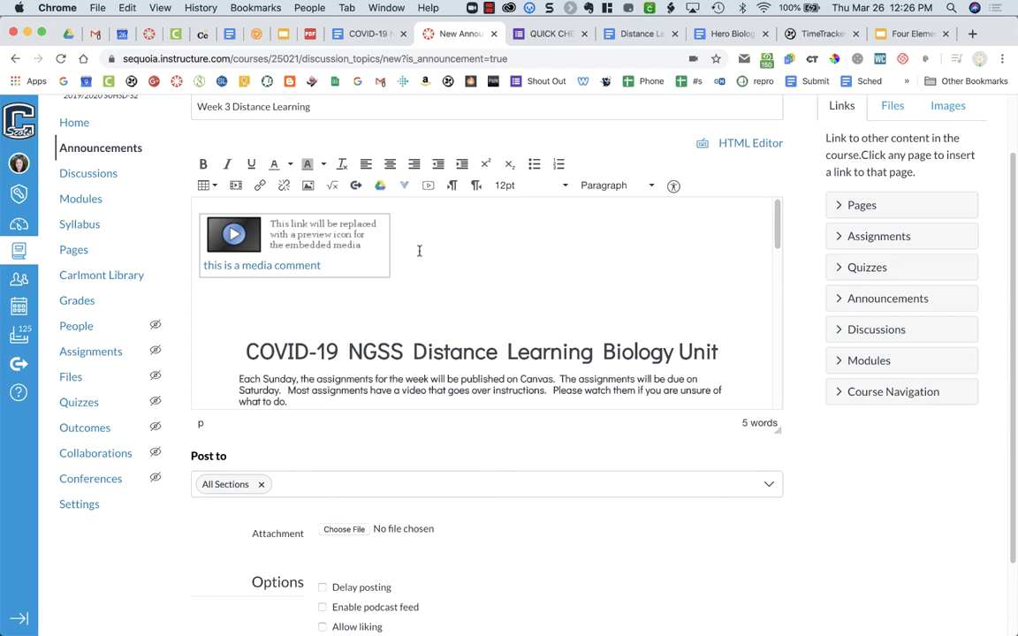
Delay the announcement's posting until Mar 28, 2020 and save the announcement
{"action": "scroll", "coordinate": [386, 409], "scroll_direction": "up", "scroll_amount": 2}
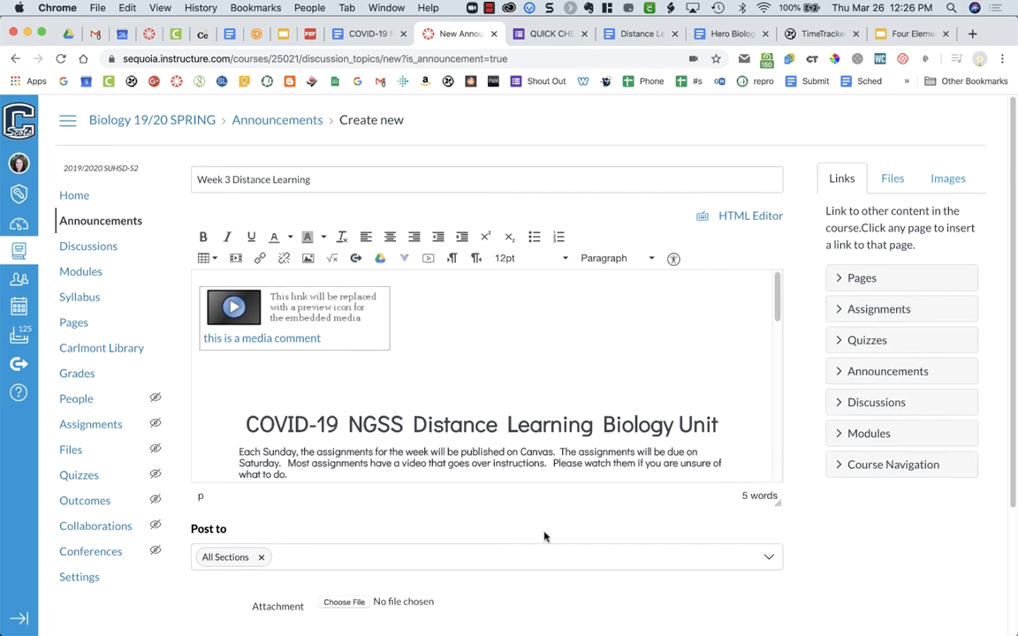
{"action": "scroll", "coordinate": [545, 539], "scroll_direction": "down", "scroll_amount": 4}
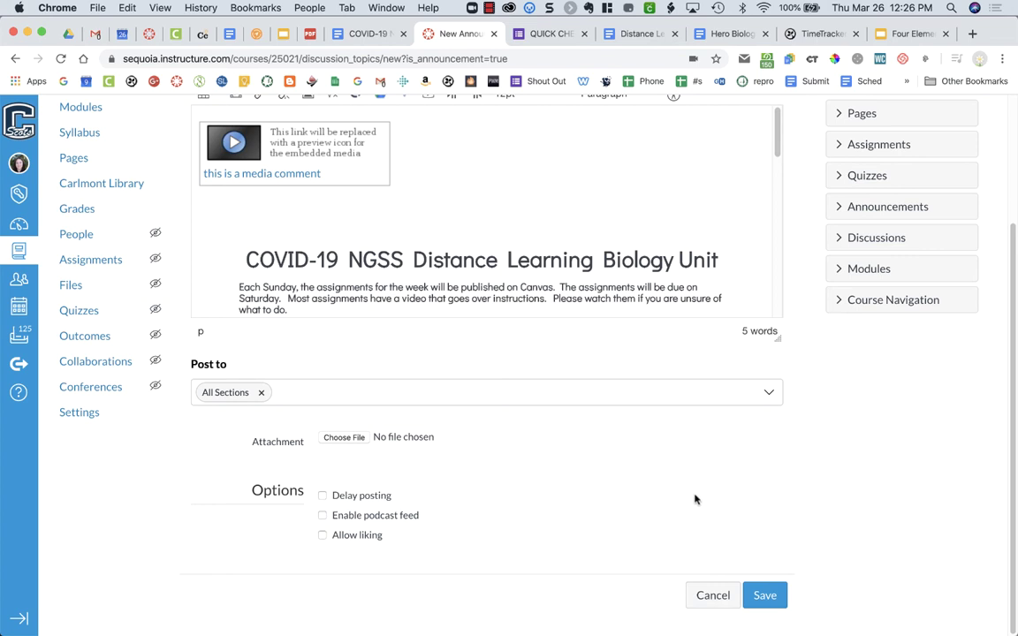
{"action": "left_click", "coordinate": [330, 498]}
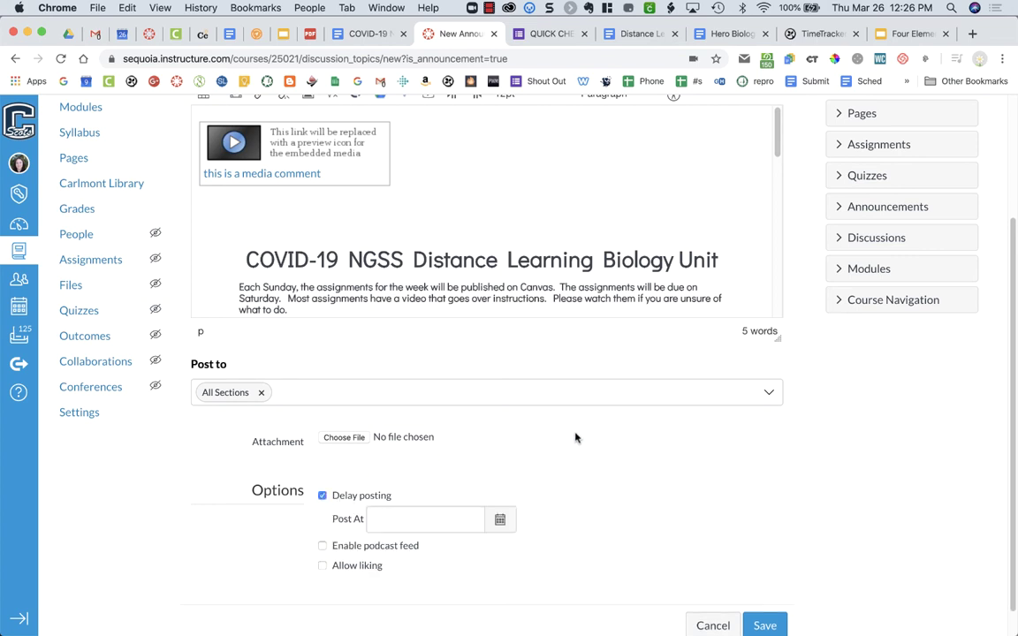
{"action": "left_click", "coordinate": [505, 521]}
{"action": "left_click", "coordinate": [523, 448]}
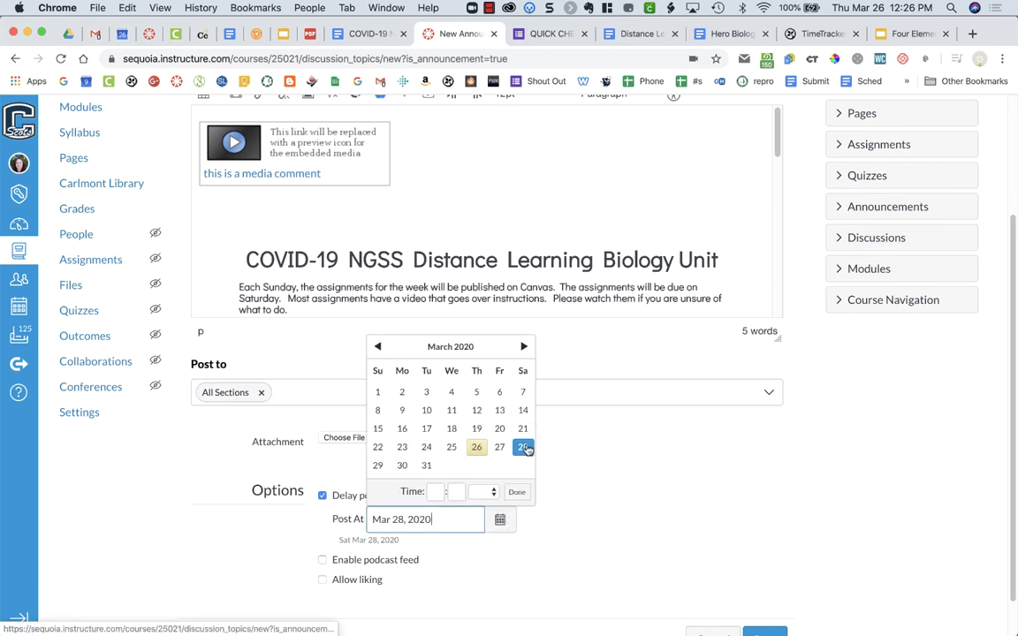
{"action": "left_click", "coordinate": [518, 493]}
{"action": "scroll", "coordinate": [632, 477], "scroll_direction": "down", "scroll_amount": 1}
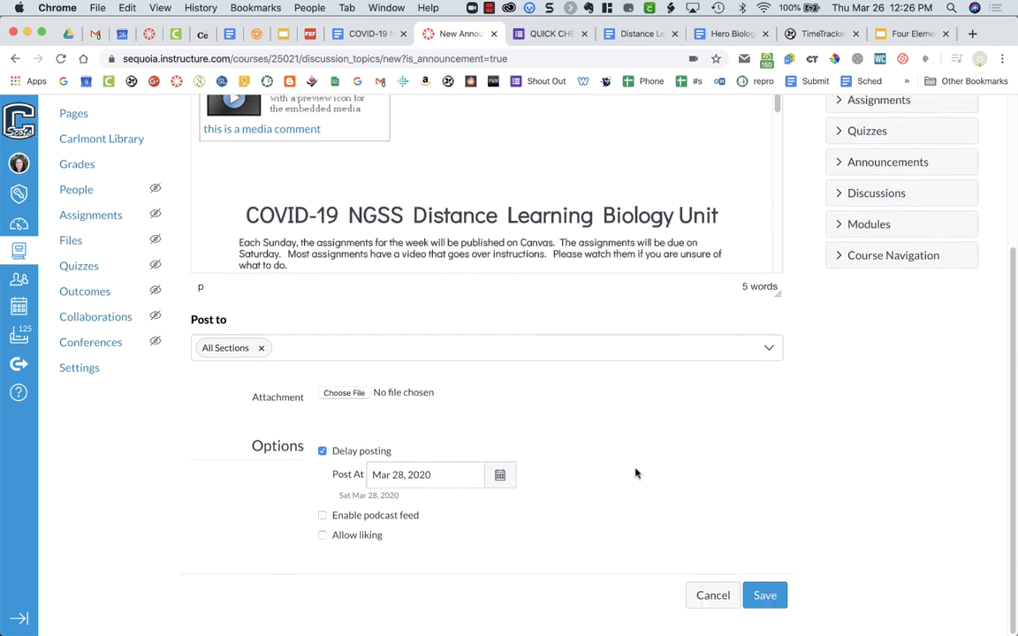
{"action": "left_click", "coordinate": [765, 596]}
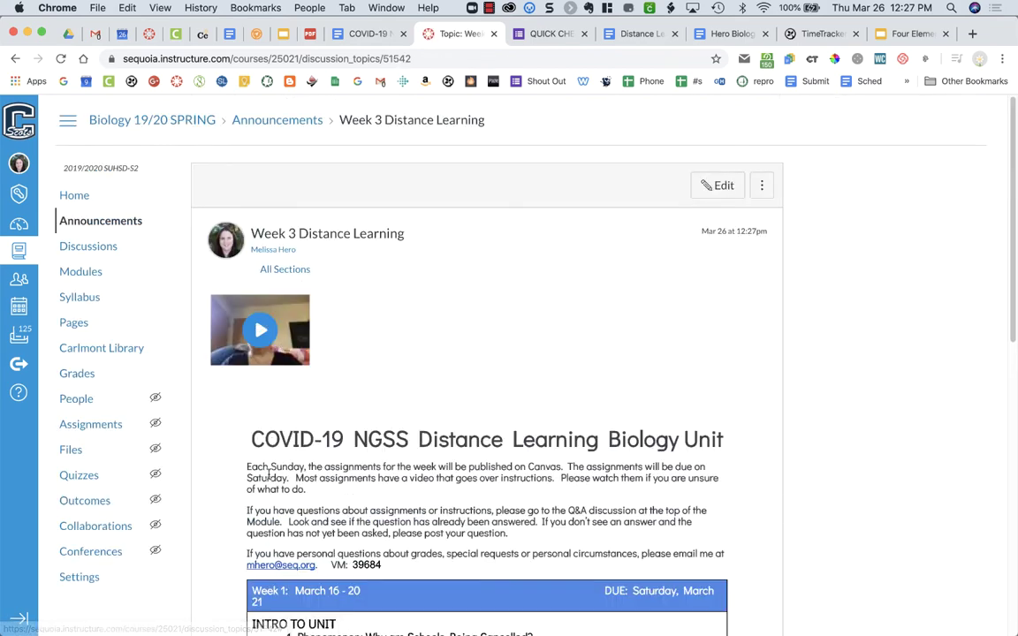
Try to play the saved announcement's video, minimize it, and look through the embedded unit plan to the page's end
{"action": "left_click", "coordinate": [261, 341]}
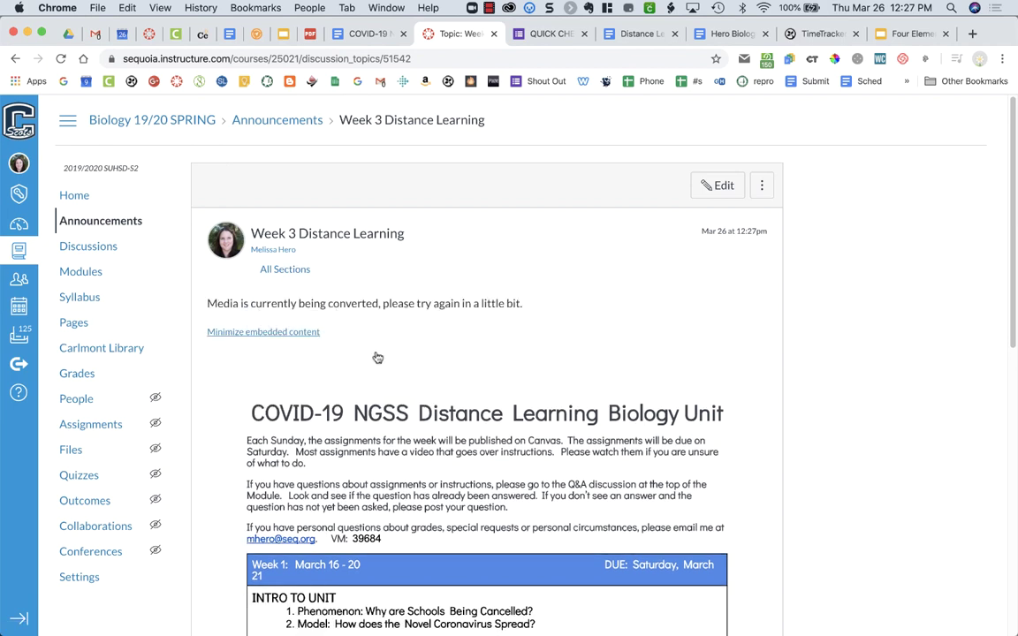
{"action": "left_click", "coordinate": [281, 331]}
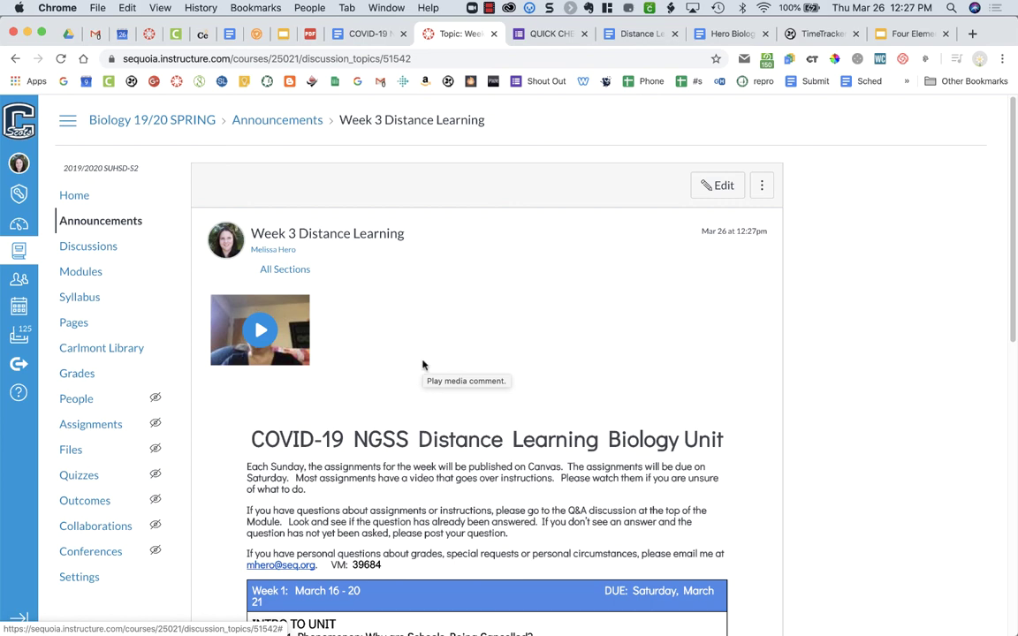
{"action": "scroll", "coordinate": [423, 365], "scroll_direction": "down", "scroll_amount": 10}
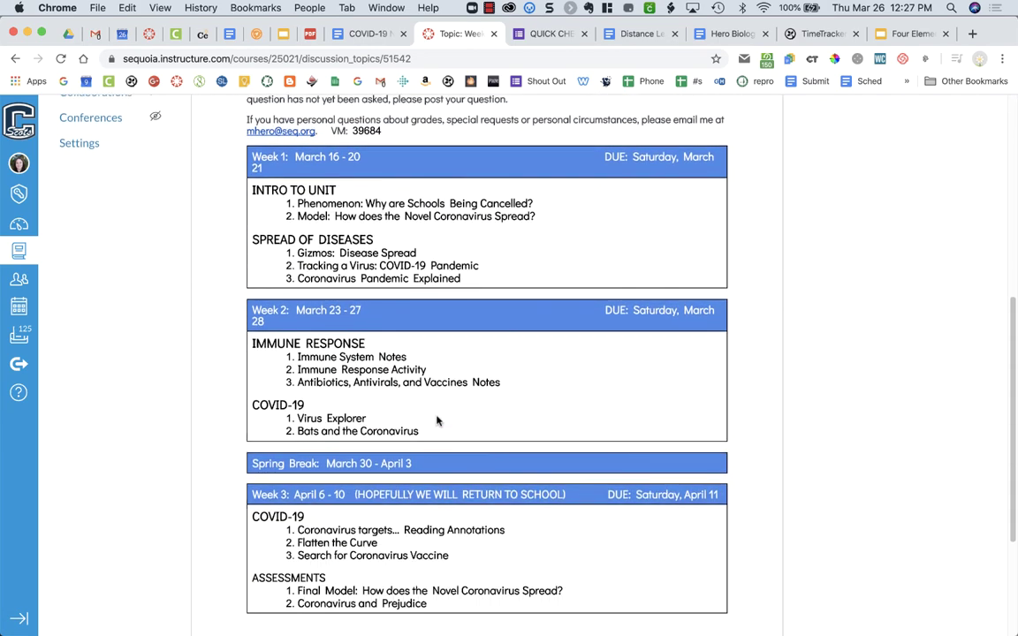
{"action": "scroll", "coordinate": [436, 421], "scroll_direction": "down", "scroll_amount": 5}
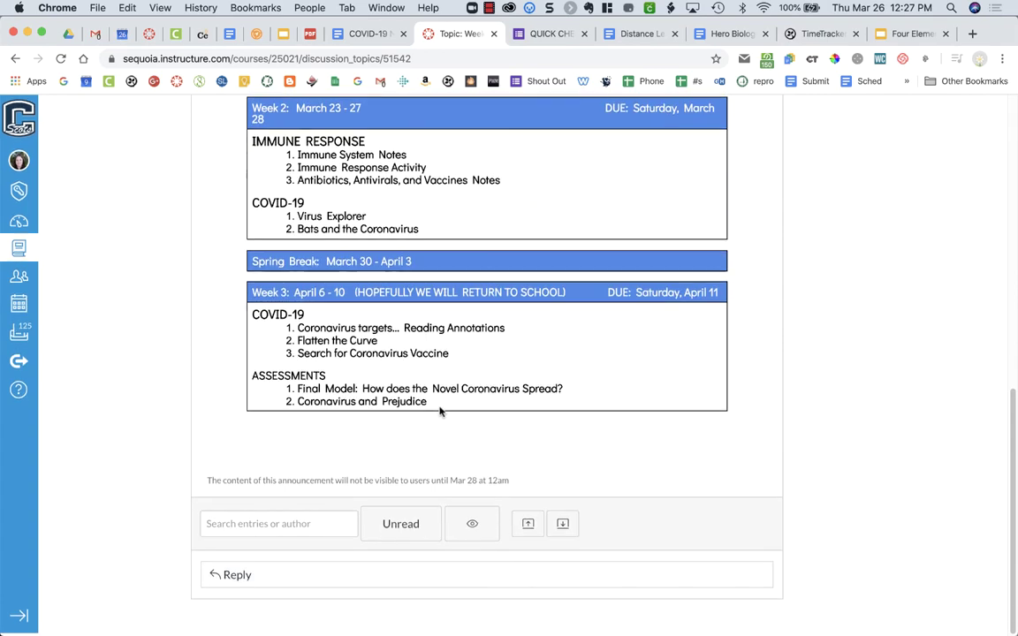
{"action": "scroll", "coordinate": [439, 411], "scroll_direction": "up", "scroll_amount": 15}
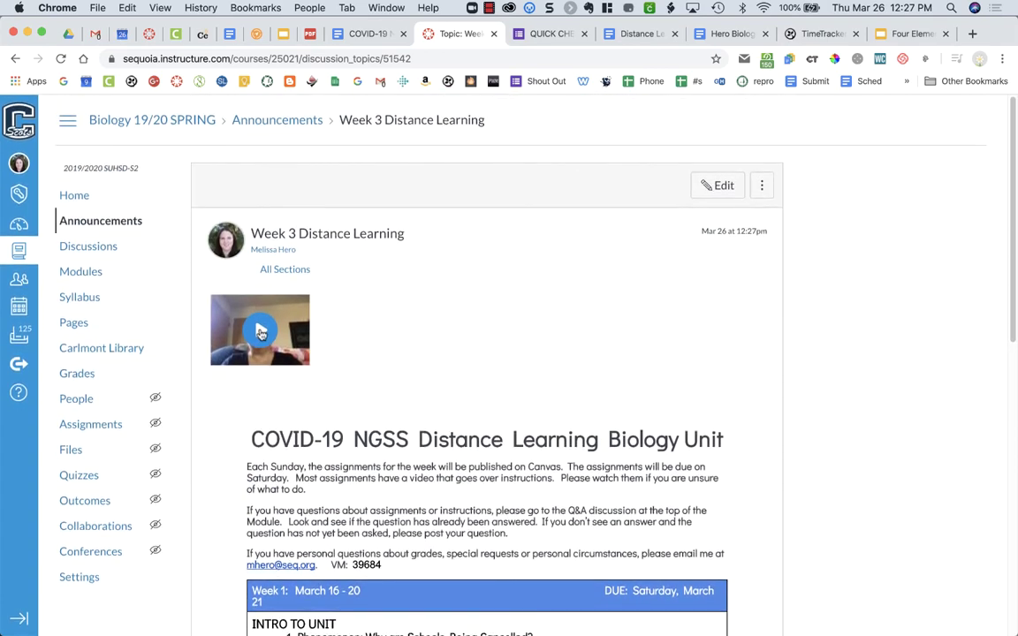
Play the announcement's video briefly, pause it, and review how the video and unit plan appear together on the page
{"action": "left_click", "coordinate": [260, 331]}
{"action": "scroll", "coordinate": [847, 270], "scroll_direction": "down", "scroll_amount": 2}
{"action": "scroll", "coordinate": [844, 323], "scroll_direction": "down", "scroll_amount": 1}
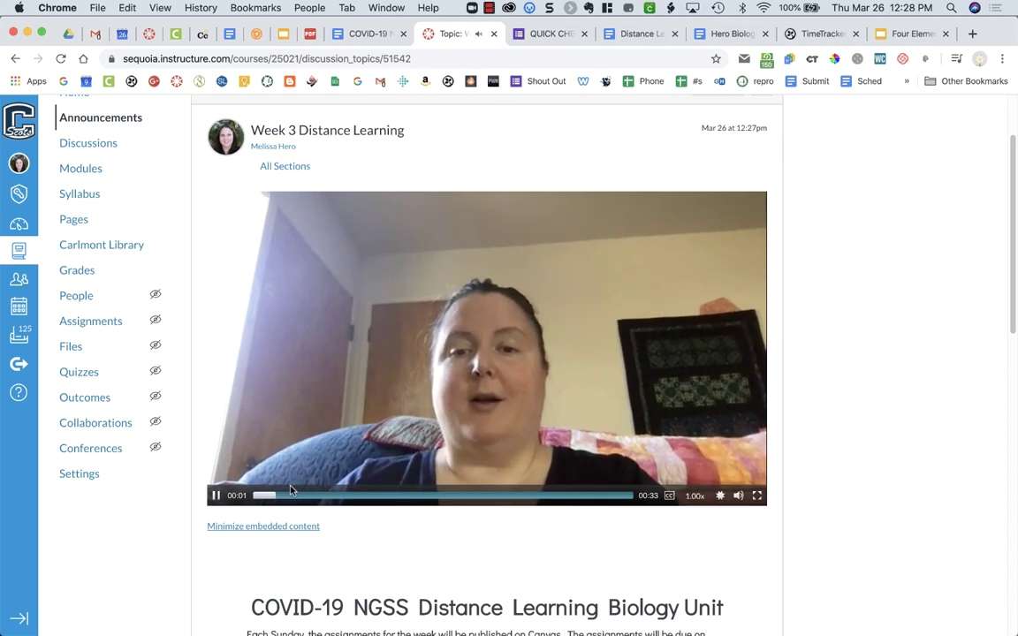
{"action": "left_click", "coordinate": [325, 385]}
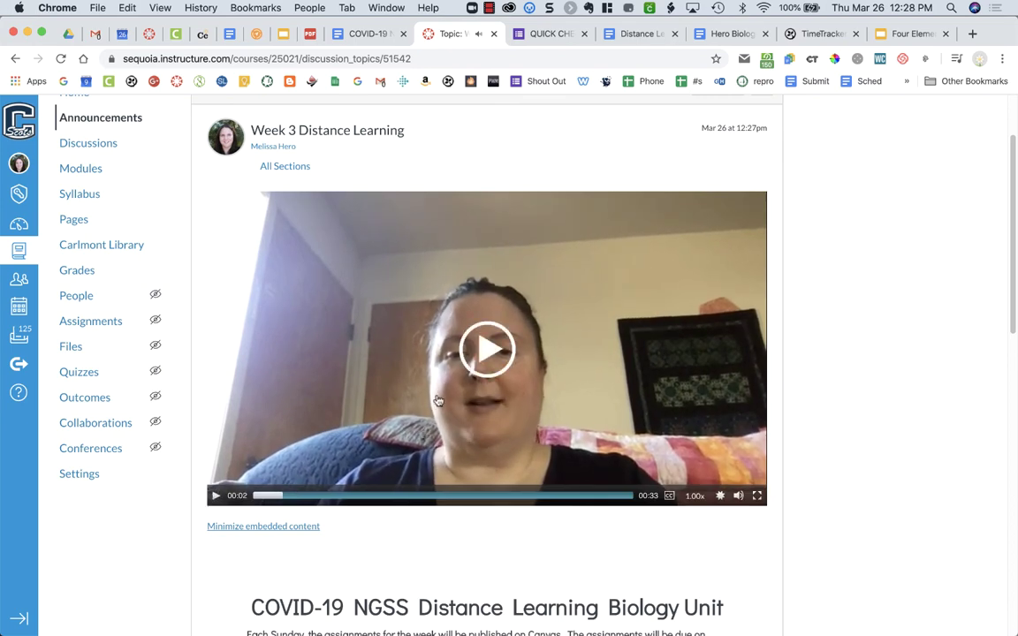
{"action": "scroll", "coordinate": [420, 451], "scroll_direction": "down", "scroll_amount": 1}
{"action": "scroll", "coordinate": [421, 451], "scroll_direction": "down", "scroll_amount": 1}
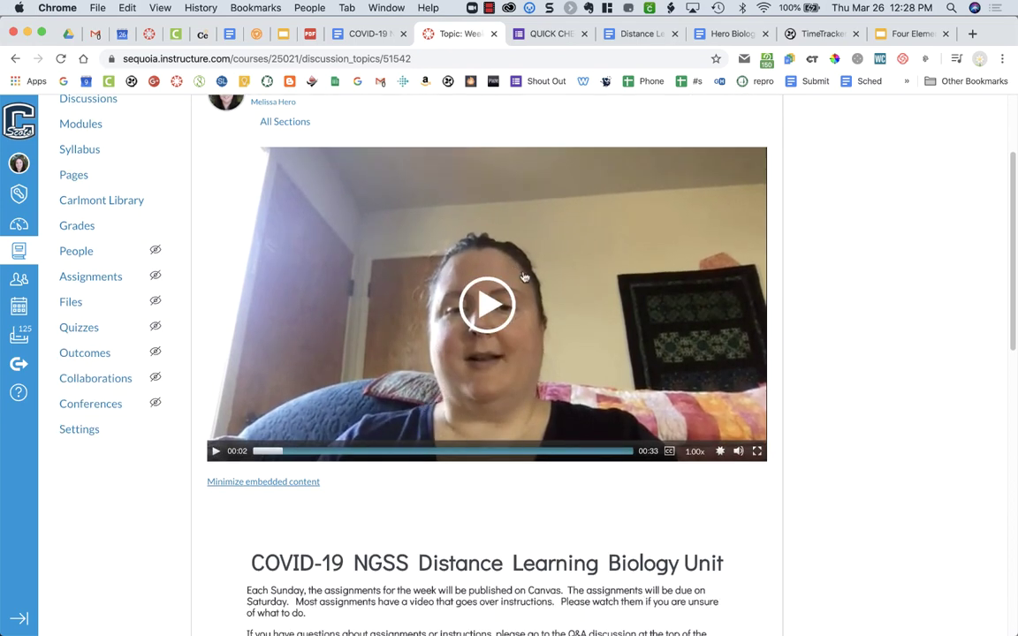
{"action": "scroll", "coordinate": [495, 398], "scroll_direction": "down", "scroll_amount": 10}
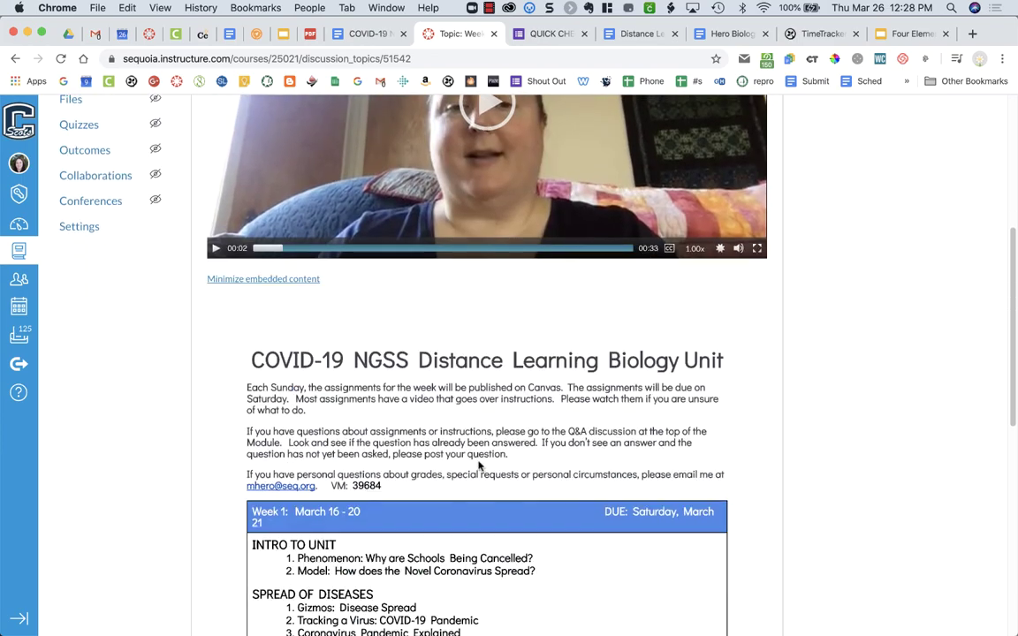
{"action": "scroll", "coordinate": [478, 465], "scroll_direction": "down", "scroll_amount": 5}
{"action": "scroll", "coordinate": [478, 466], "scroll_direction": "up", "scroll_amount": 20}
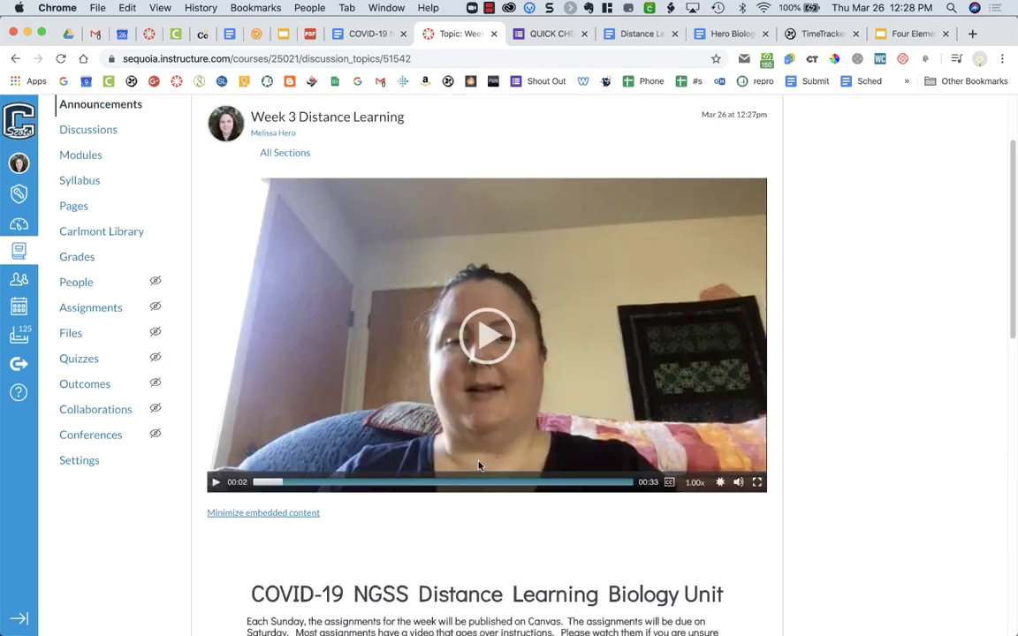